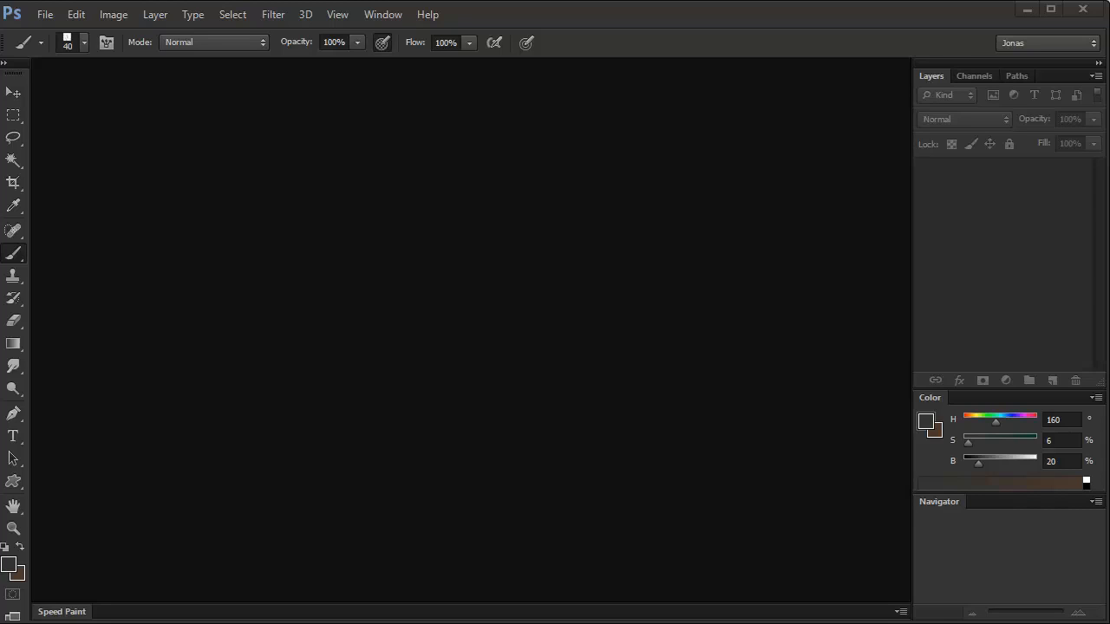
Step: Switch to File Explorer, open the Landscapes folder inside Reference, and widen the window to show more folders per row
key("alt+Tab")
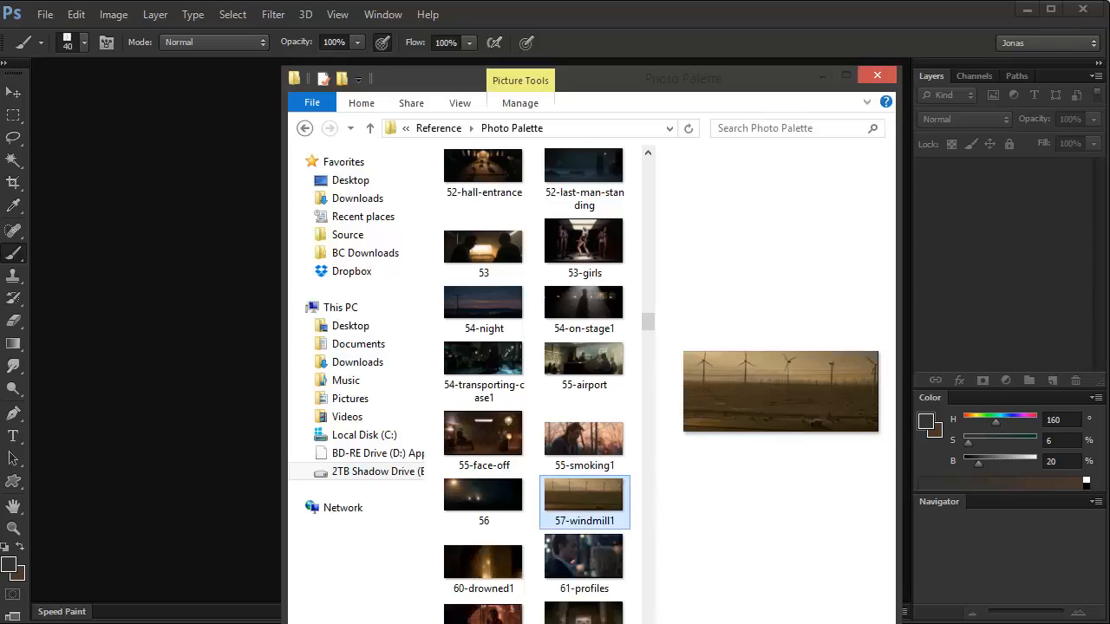
left_click(439, 130)
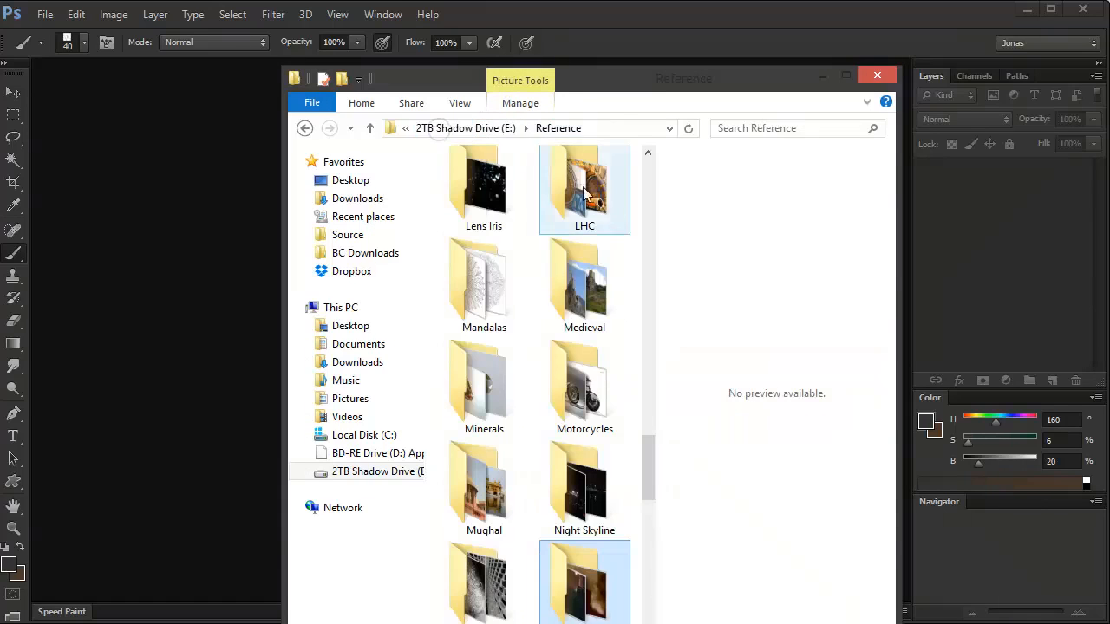
left_click_drag(646, 448, 656, 414)
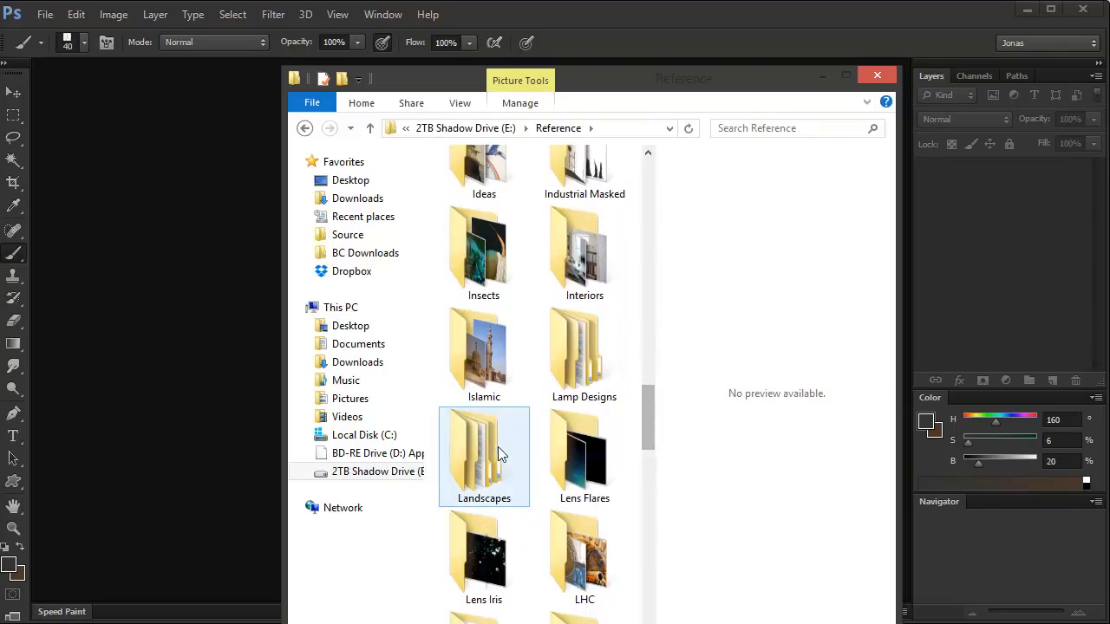
double_click(495, 452)
left_click_drag(618, 72, 409, 58)
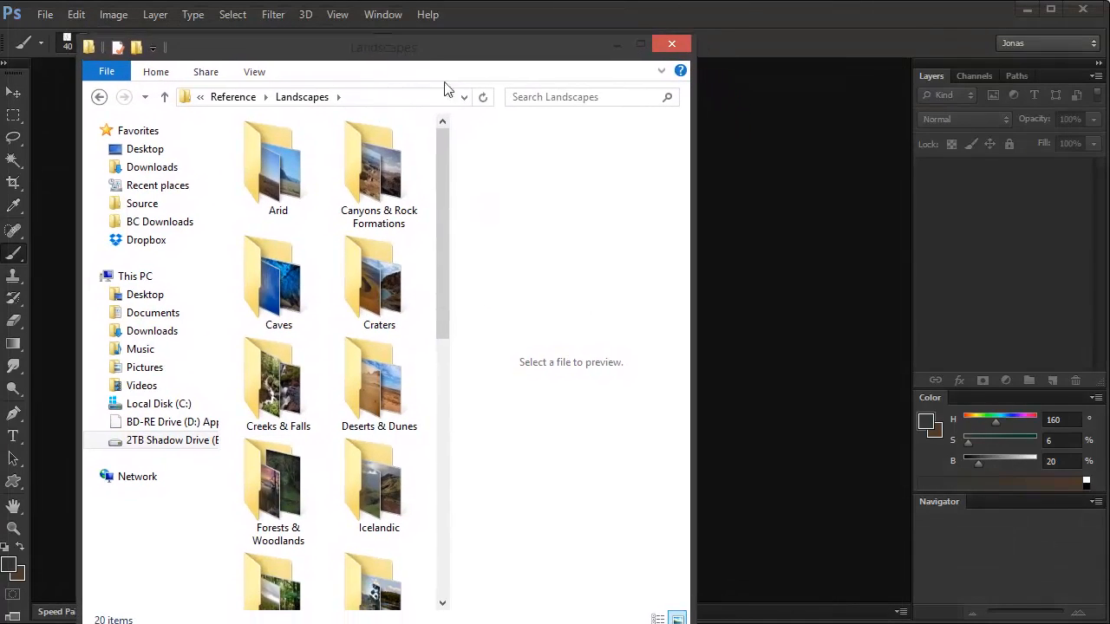
left_click_drag(694, 350, 1103, 361)
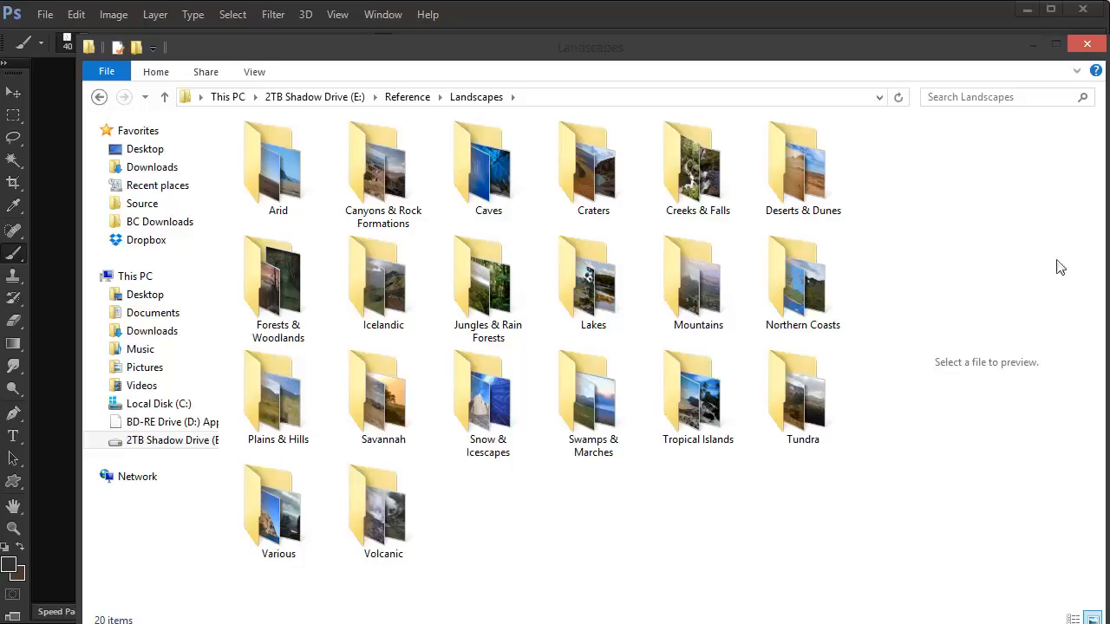
Step: Look over the landscape category folders and open Canyons & Rock Formations
left_click(618, 401)
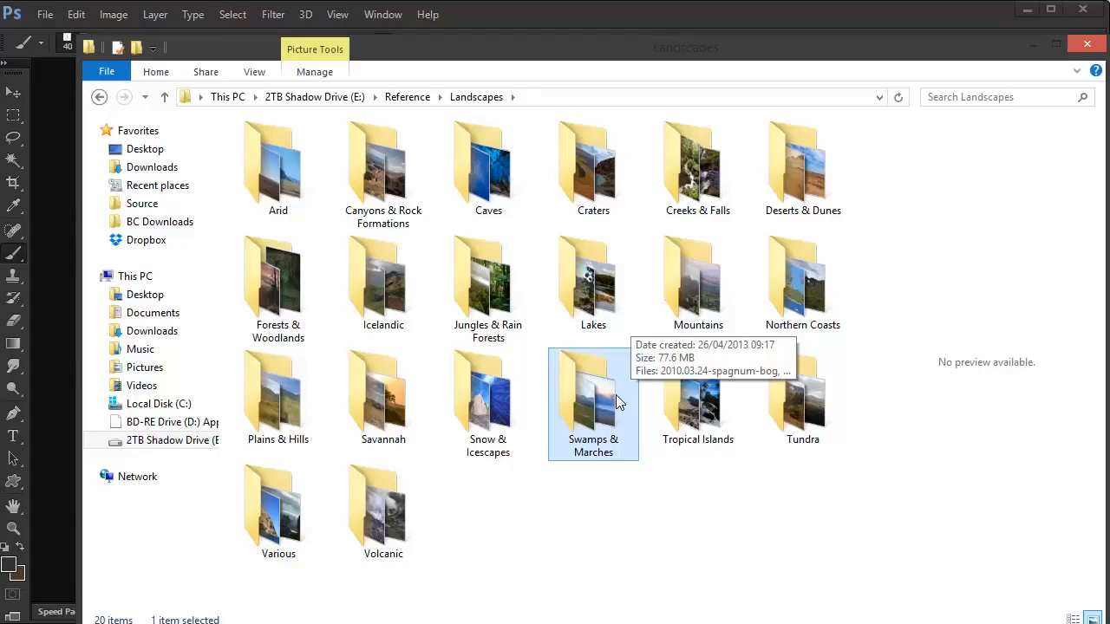
key("Left")
key("Up")
key("Left")
key("Up")
key("Left")
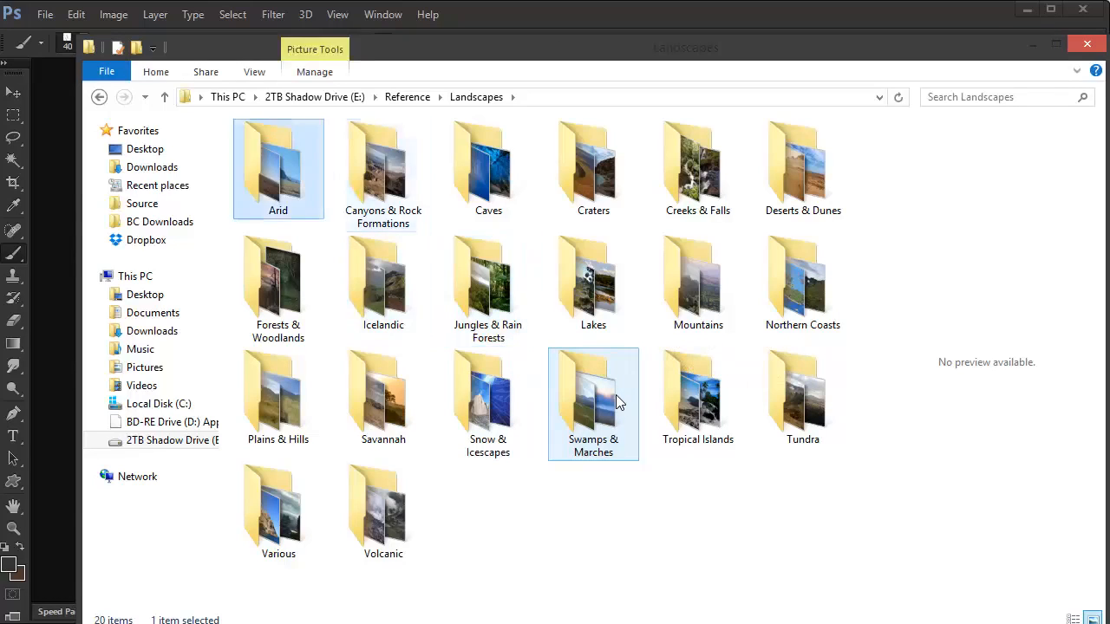
key("Right")
key("Down")
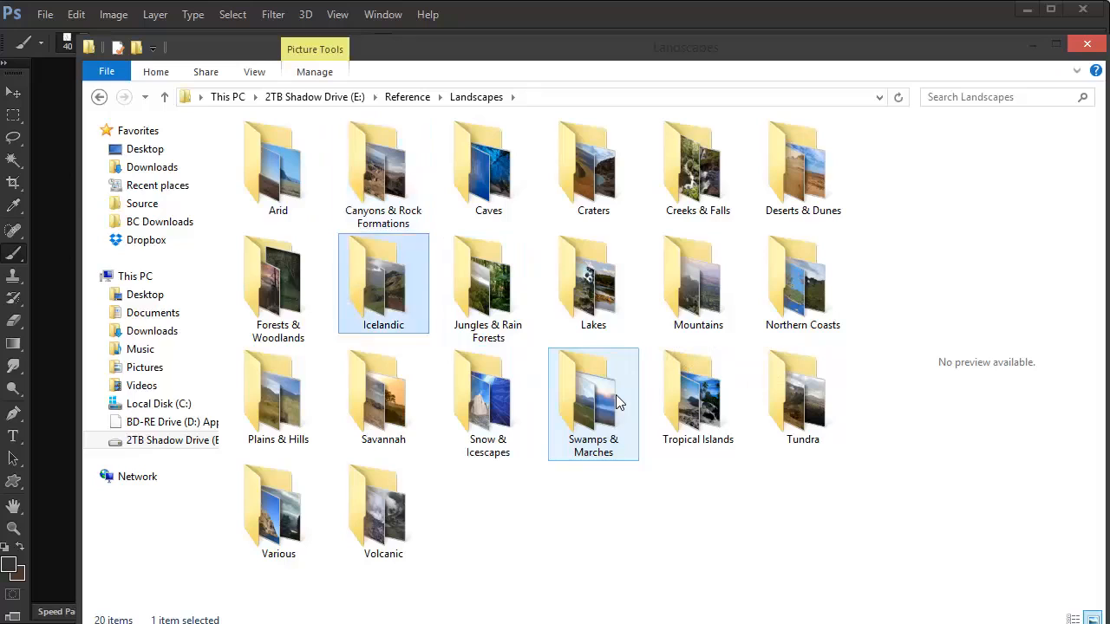
key("Up")
key("Return")
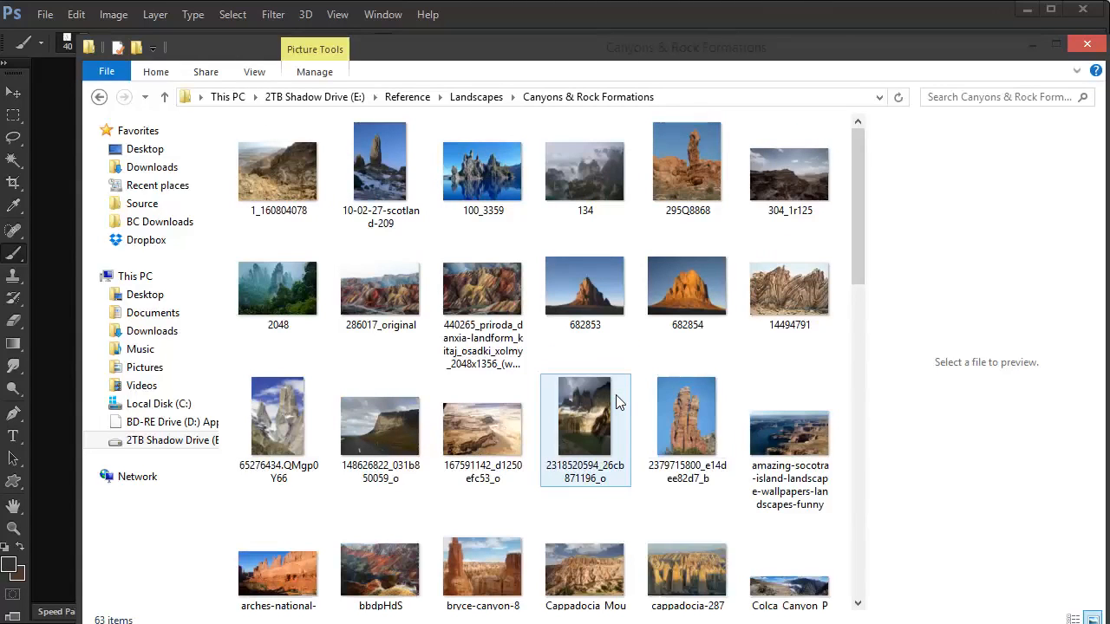
Step: Preview the misty rock pillar photo 2048 and enlarge the preview area
key("Down")
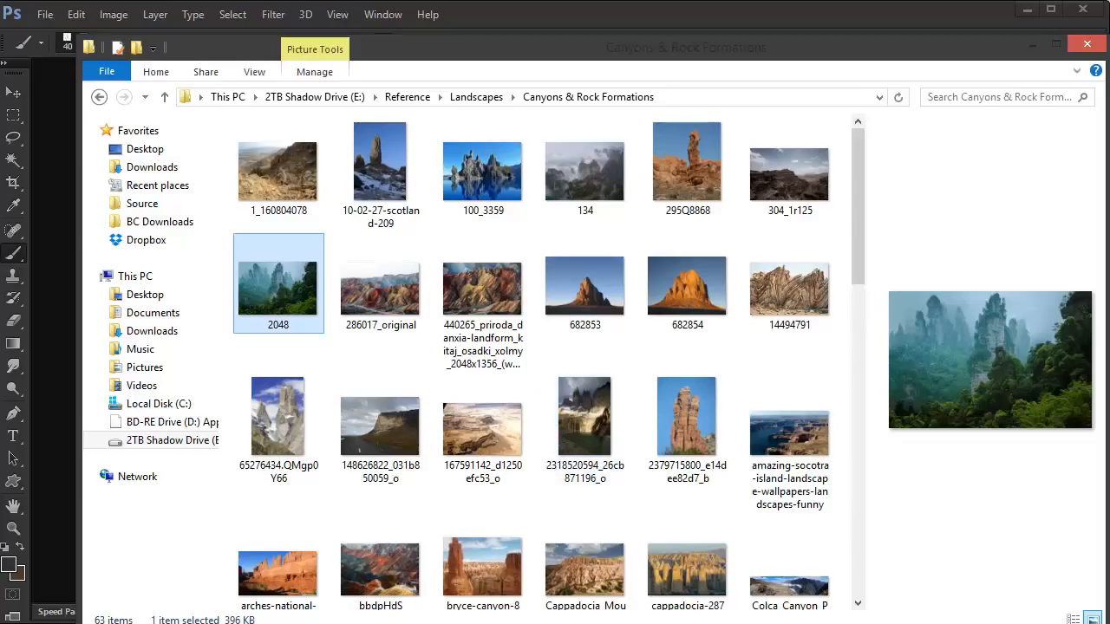
left_click_drag(867, 334, 621, 241)
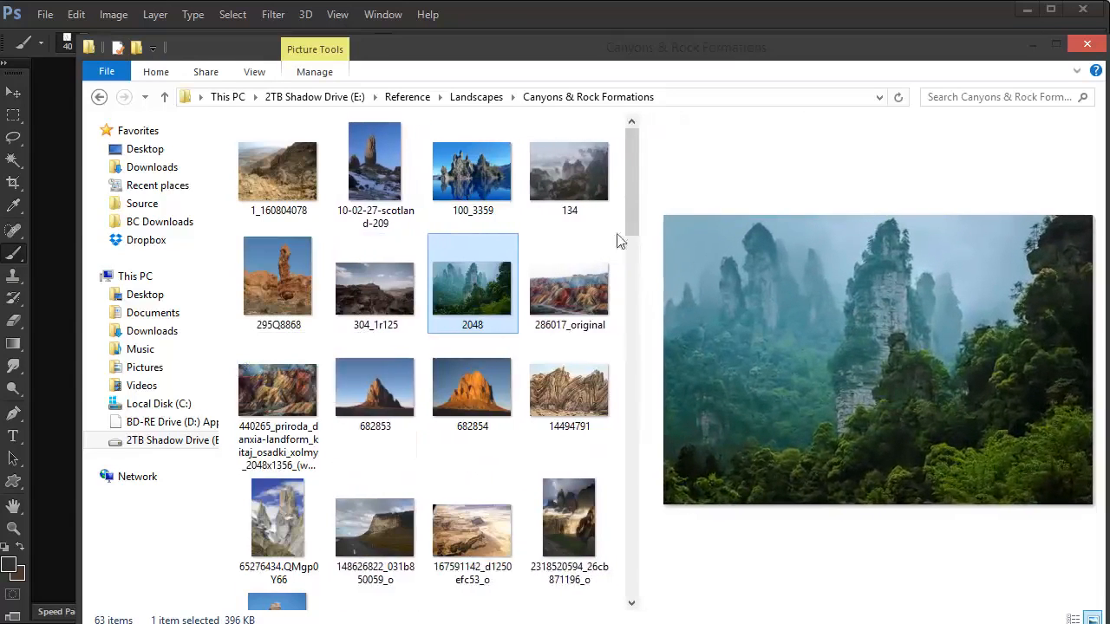
left_click(459, 186)
key("Down")
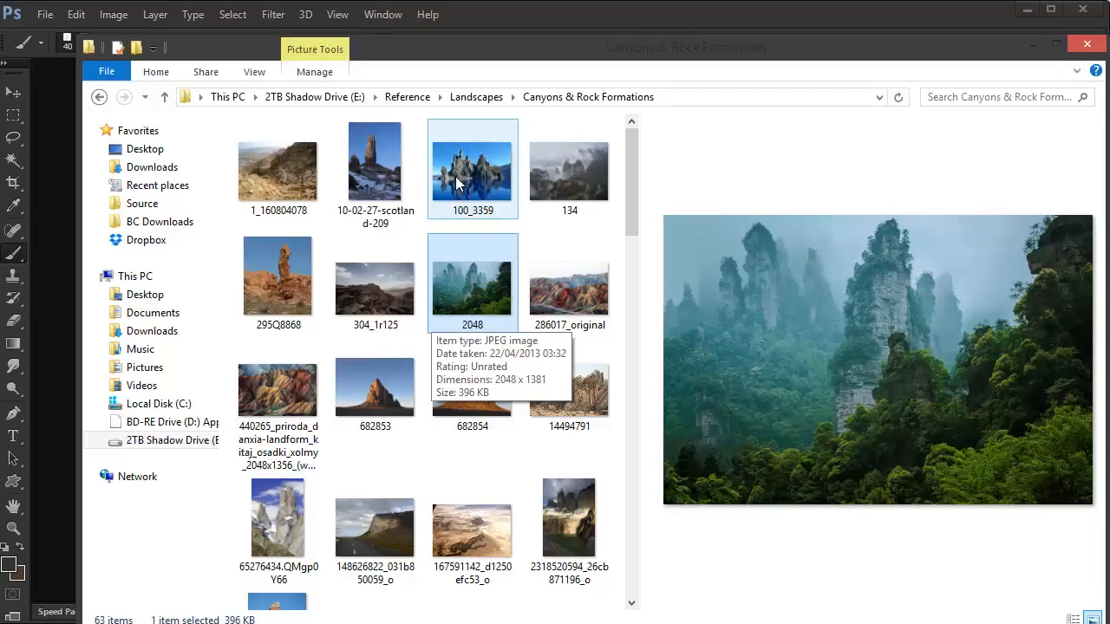
Step: Examine the remaining Canyons & Rock Formations photos one by one in the preview, from 304_1r125 through Zhangjiajie-7
key("Left")
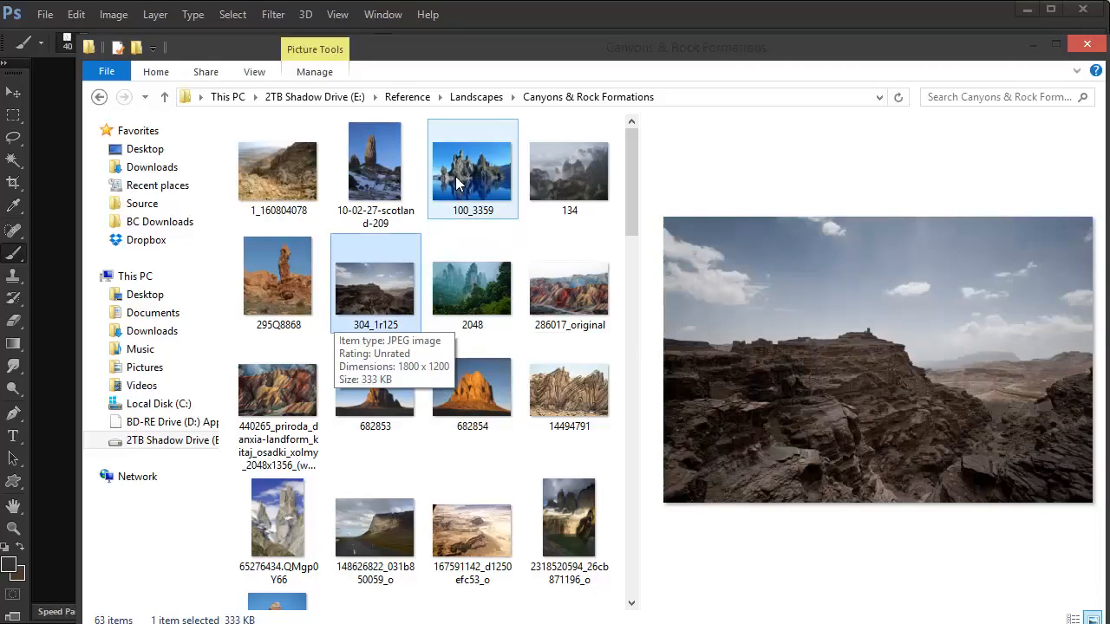
key("Down")
key("Down")
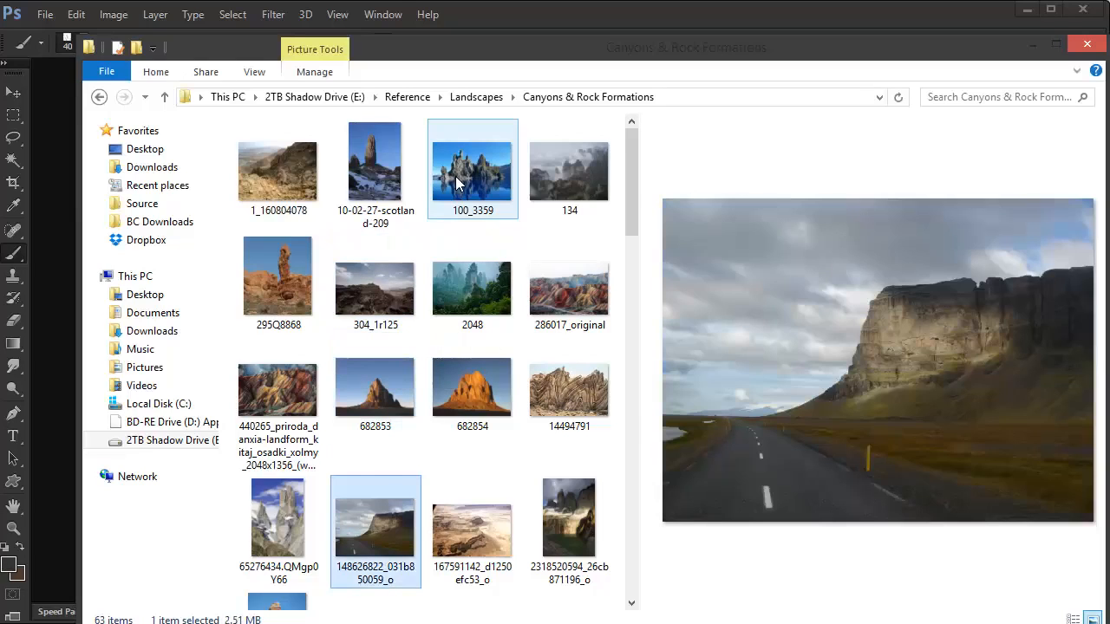
key("Down")
key("Down")
key("Right")
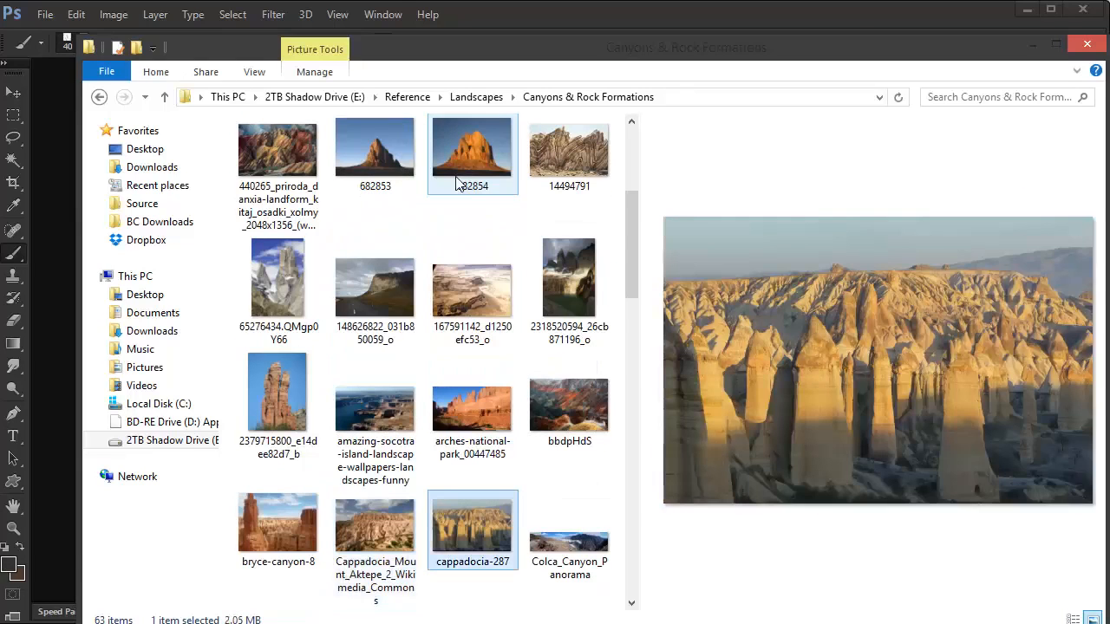
key("Down")
key("Left")
key("Down")
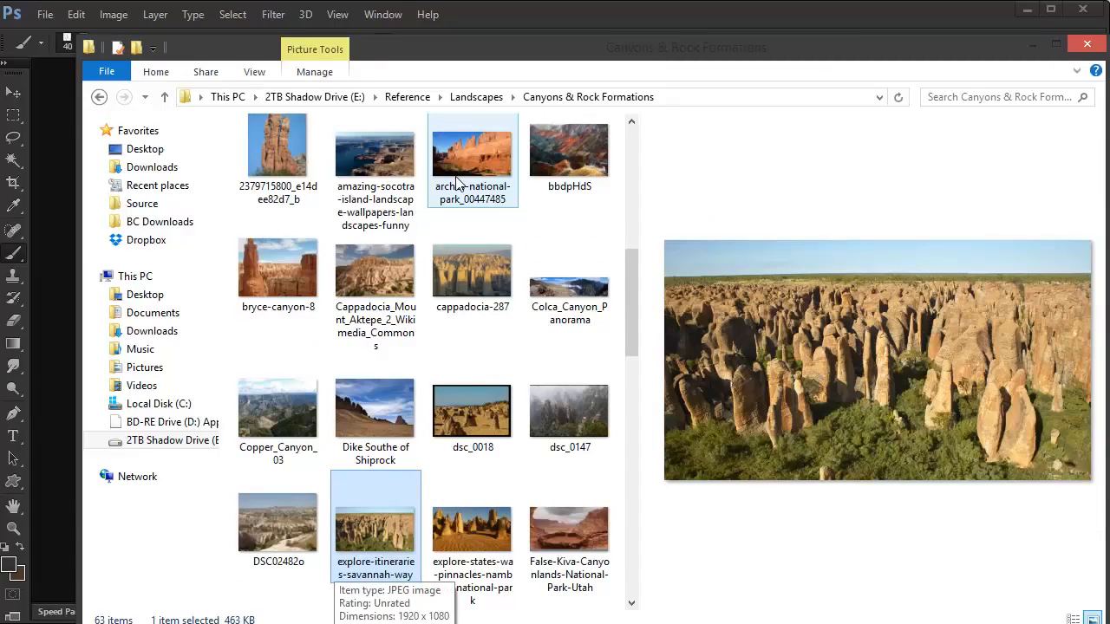
key("Down")
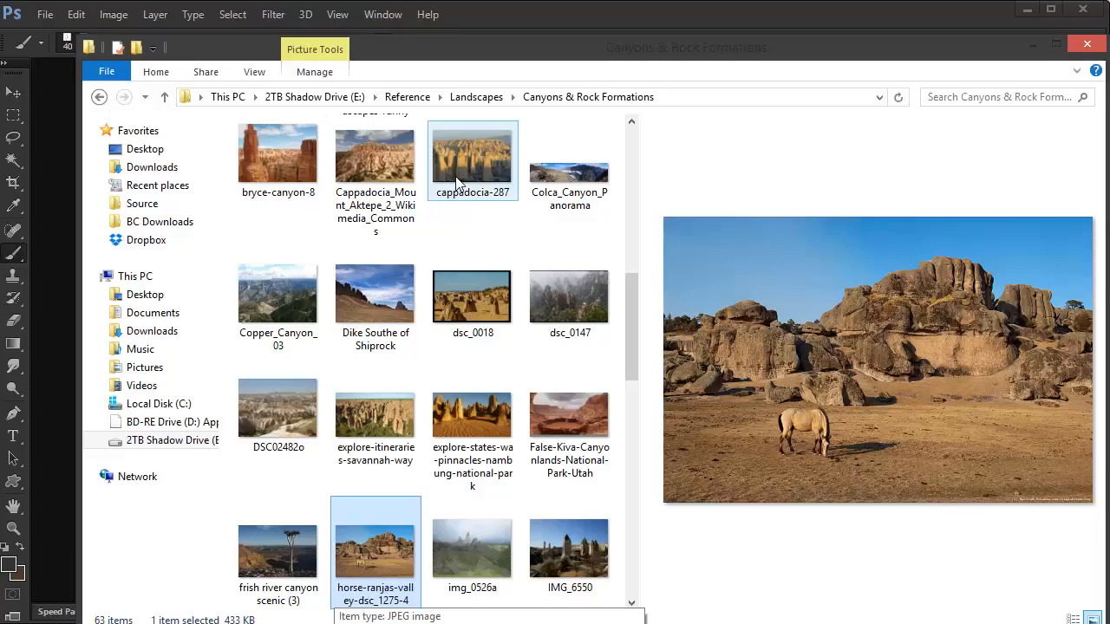
key("Down")
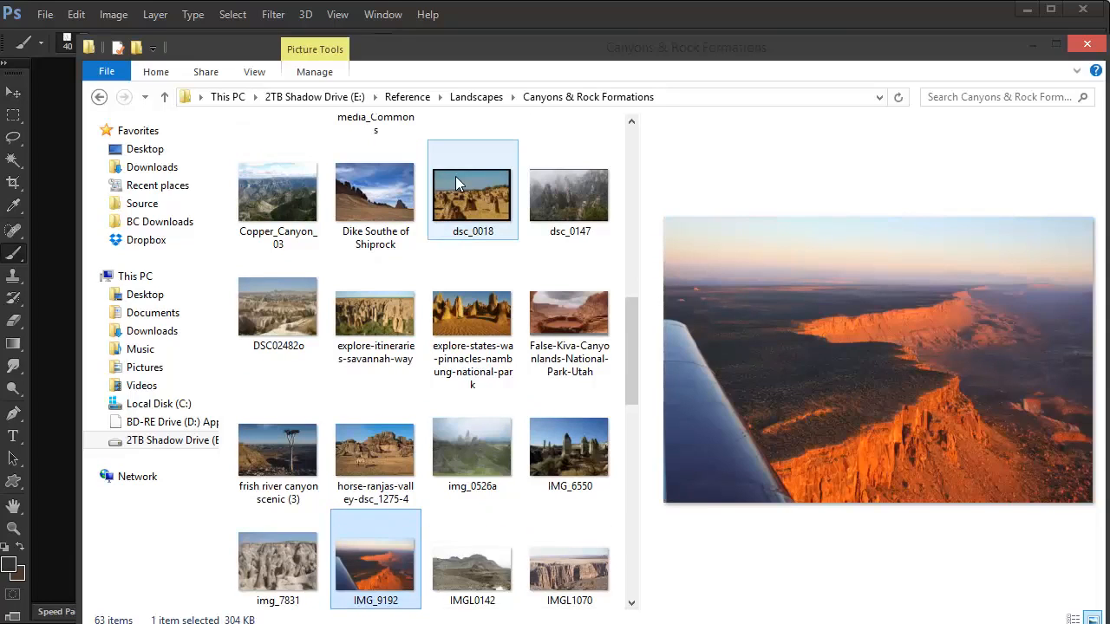
key("Right")
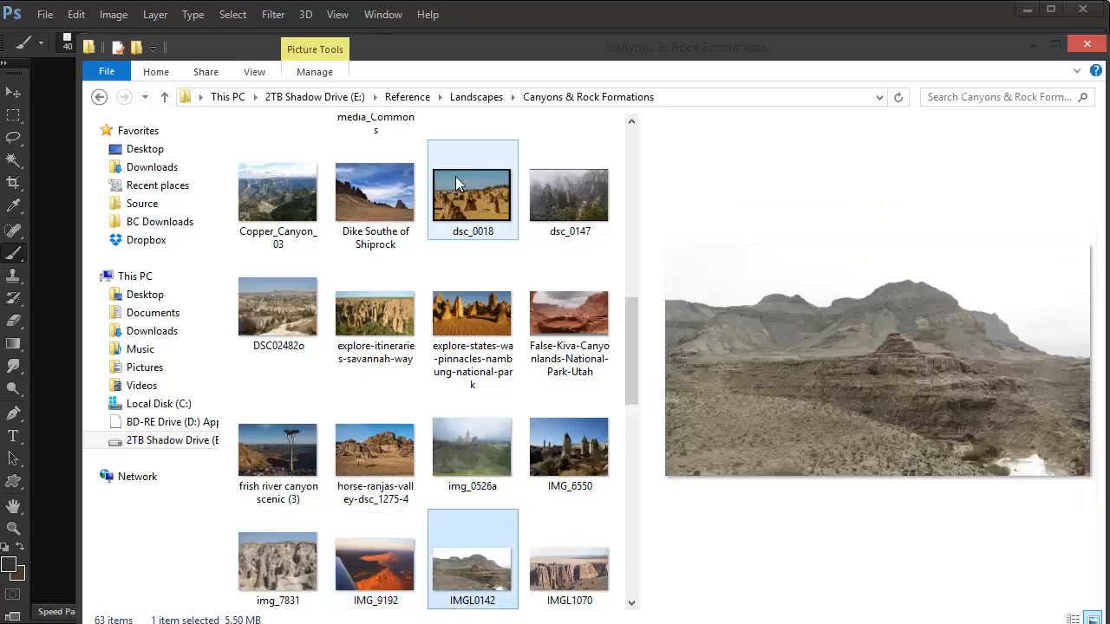
key("Down")
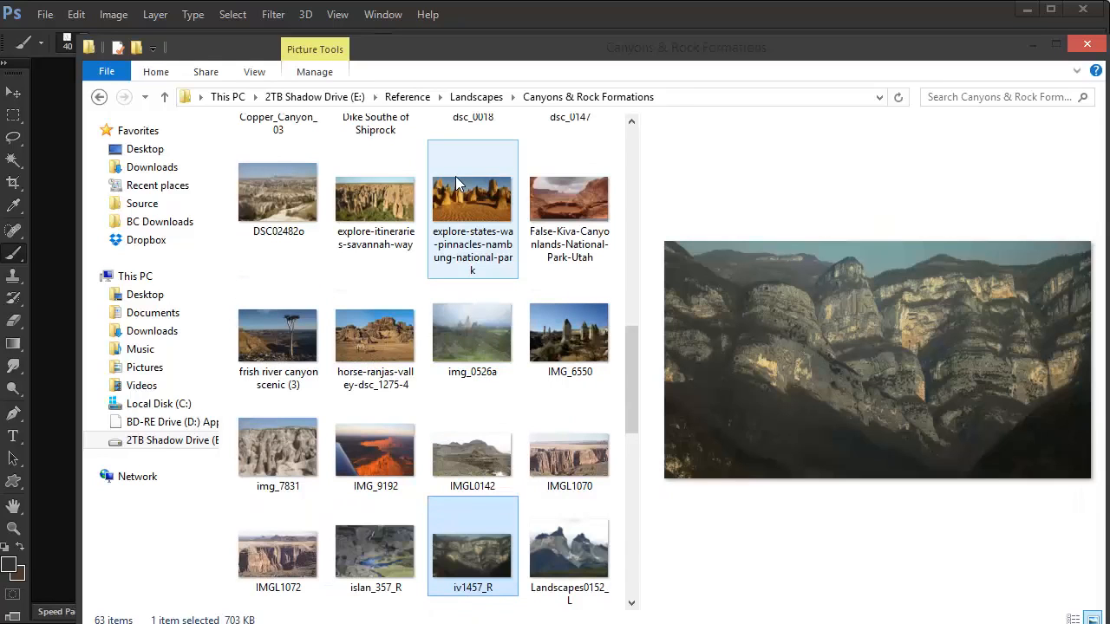
key("Down")
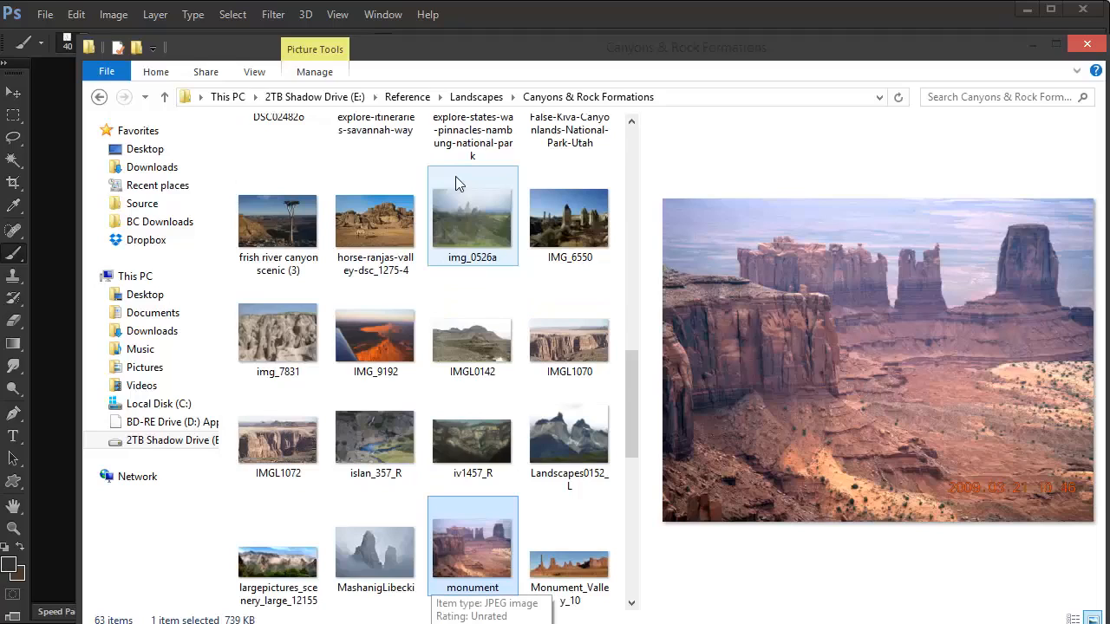
key("Left")
key("Left")
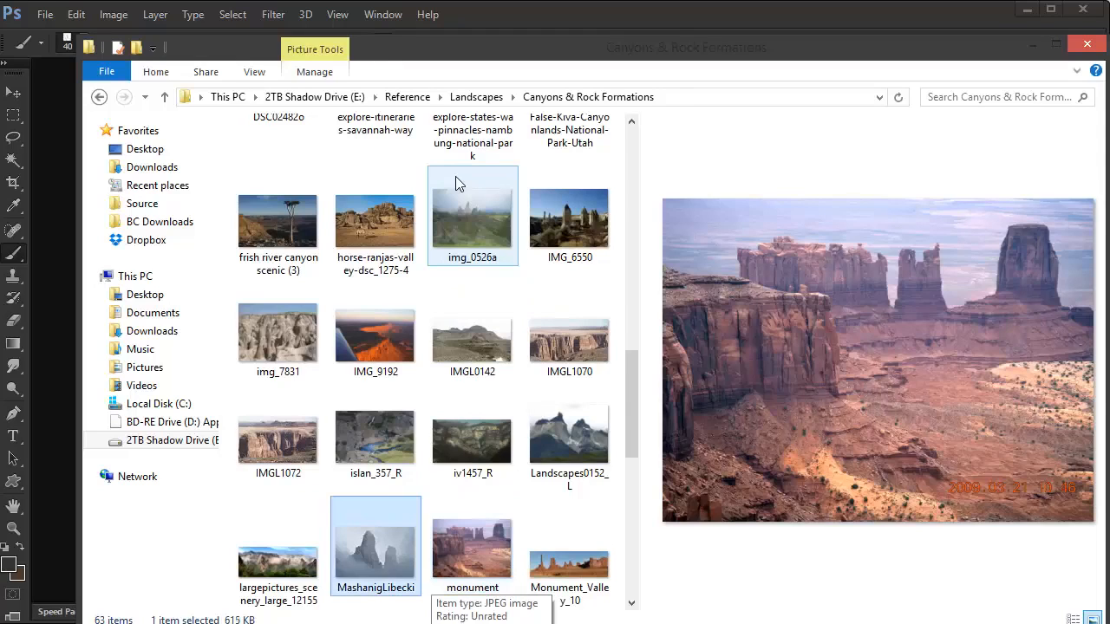
key("Down")
key("Down")
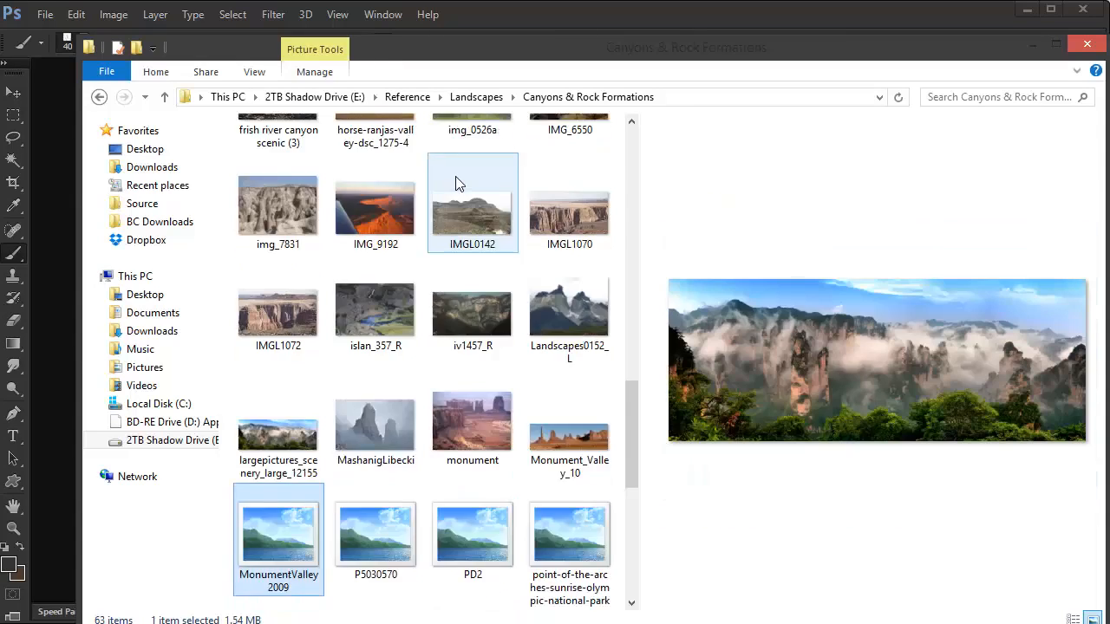
key("Right")
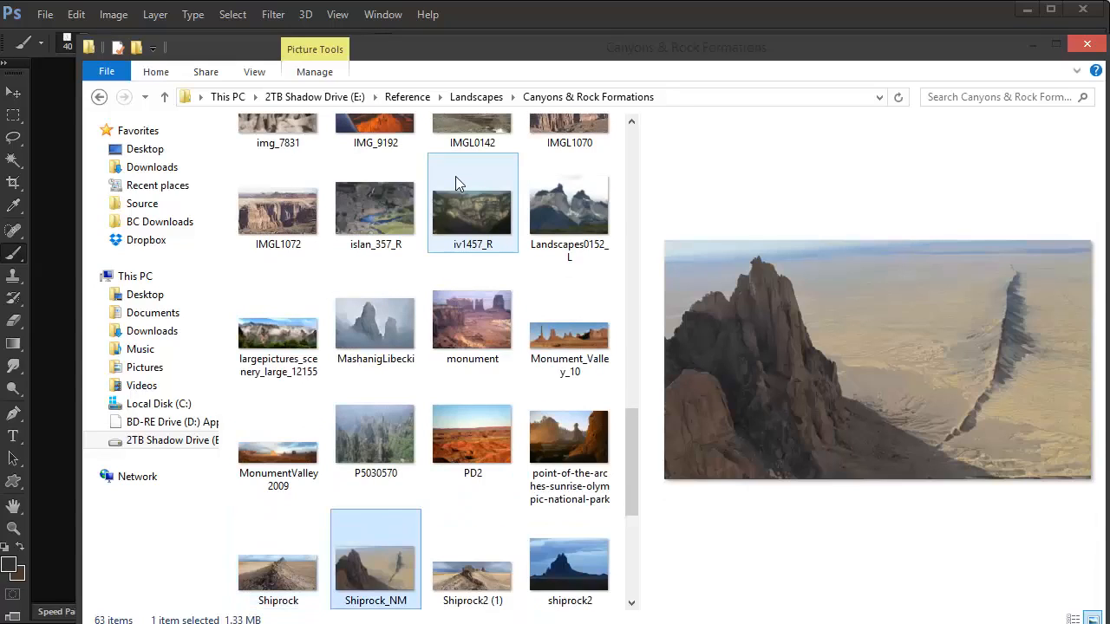
key("Down")
key("Down")
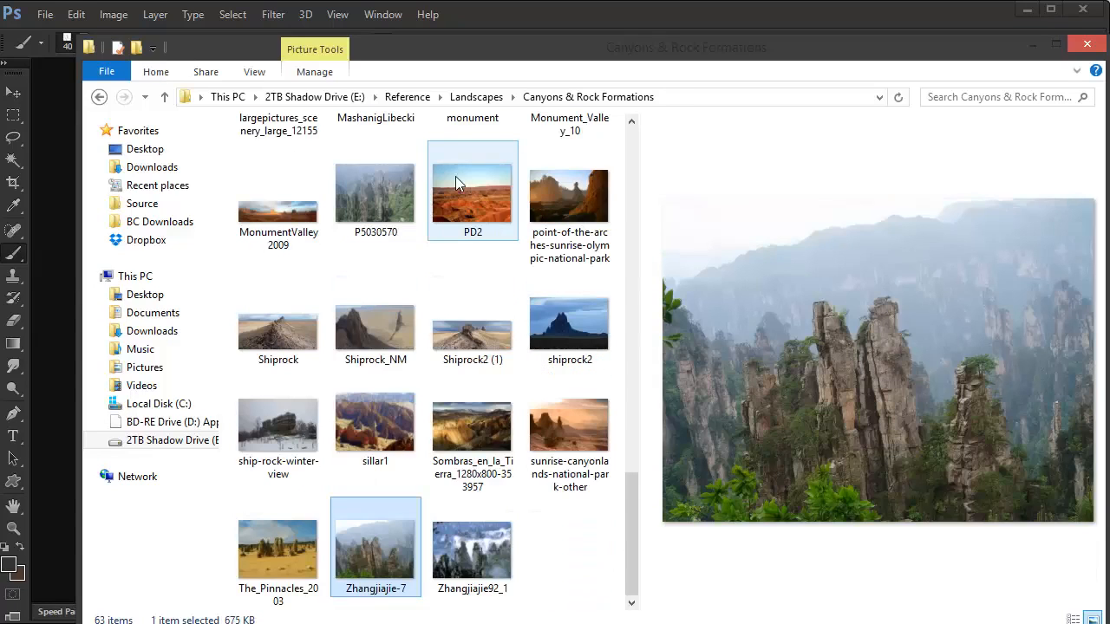
Step: Return to the Landscapes folder, look over its categories and open the Icelandic folder
key("BackSpace")
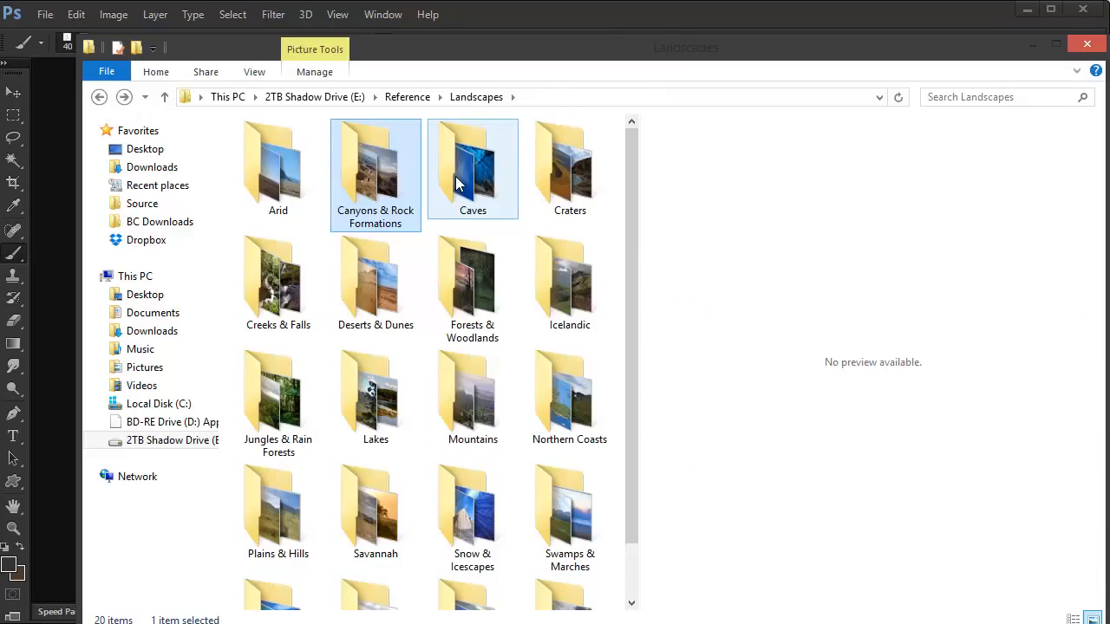
key("Down")
key("Down")
key("Down")
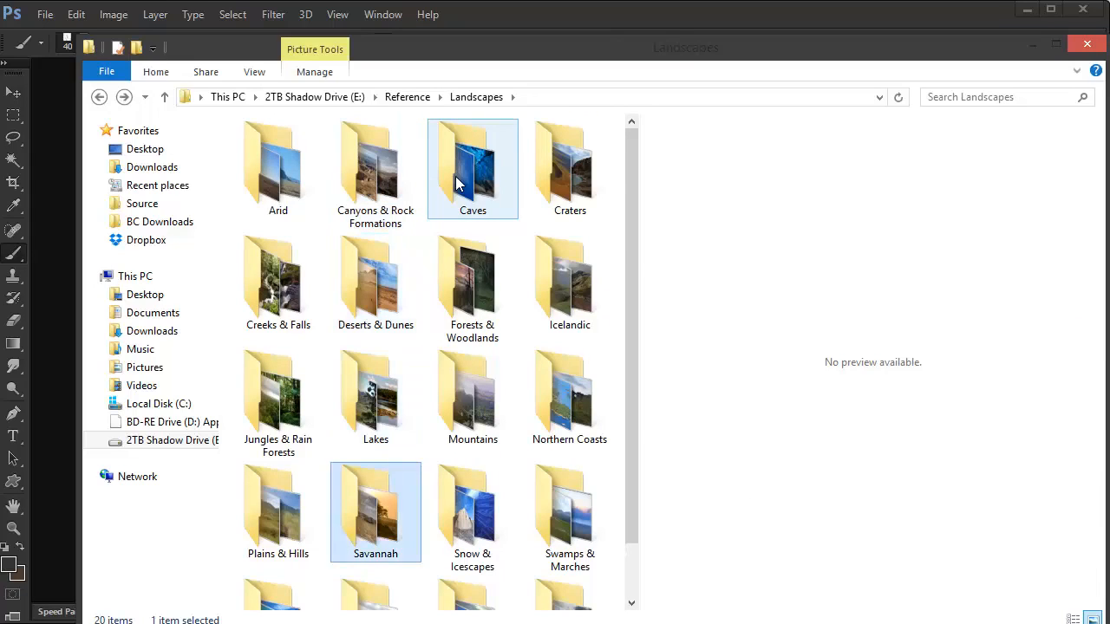
key("Down")
key("Up")
key("Right")
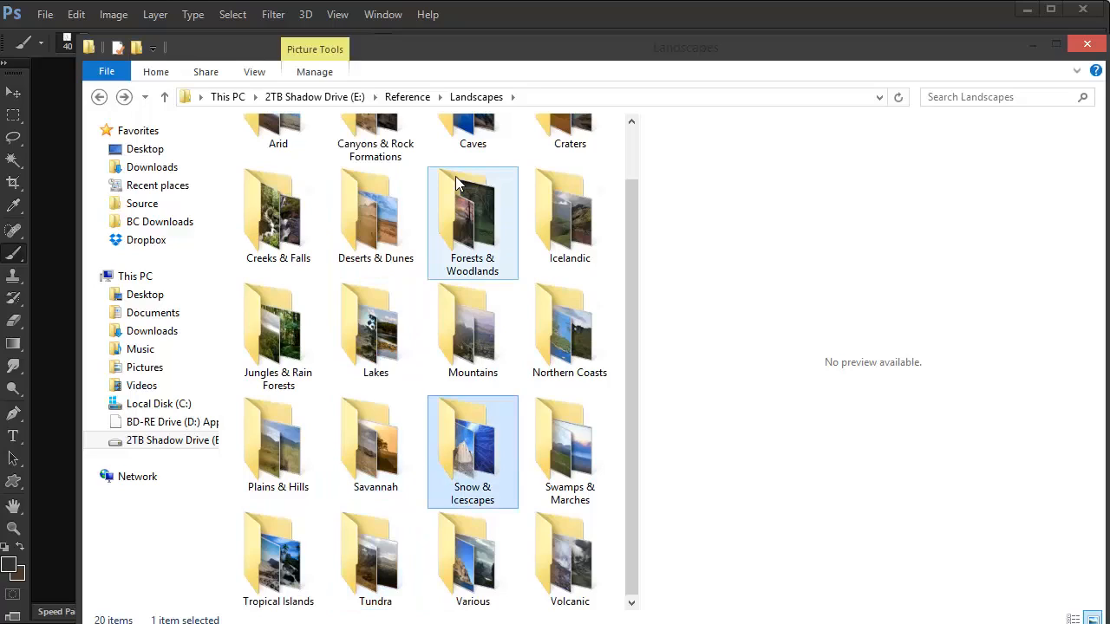
key("Up")
key("Up")
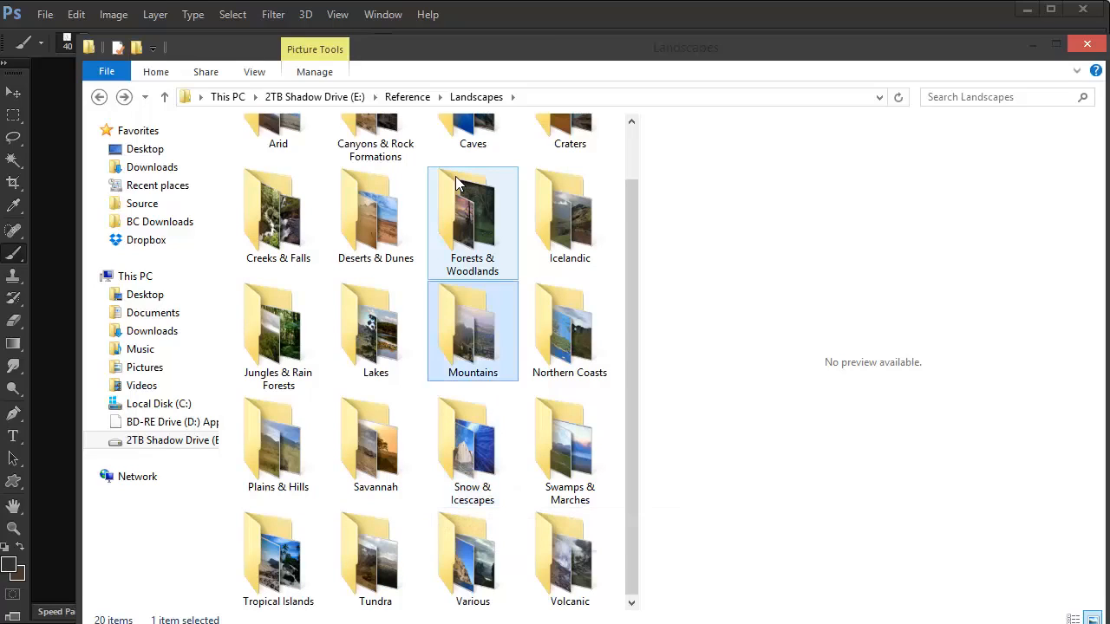
key("Left")
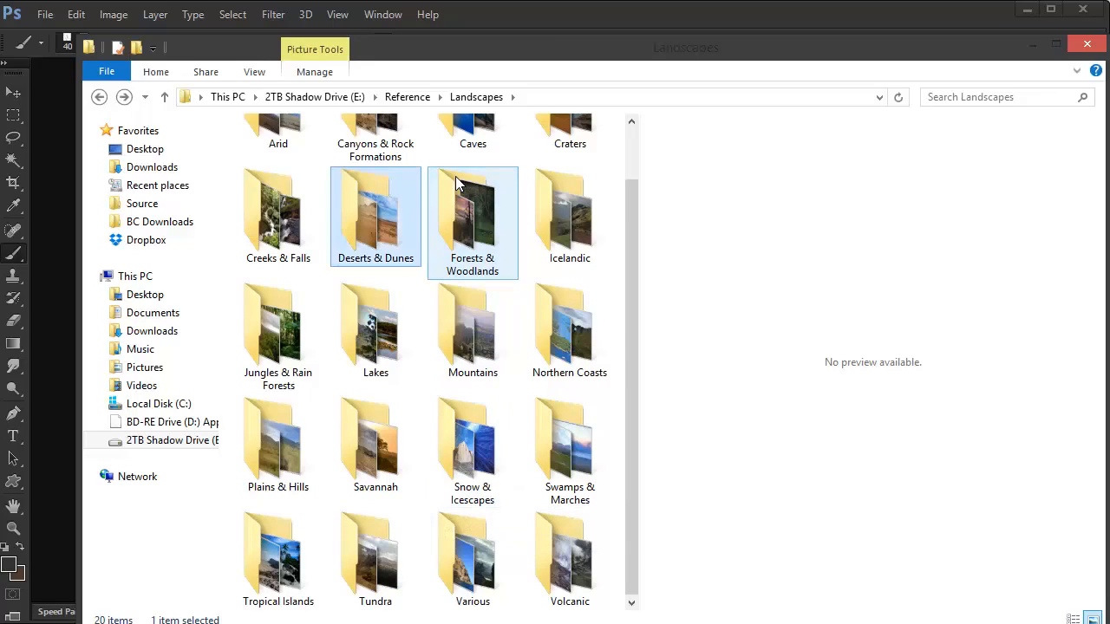
key("Right")
key("Right")
key("Return")
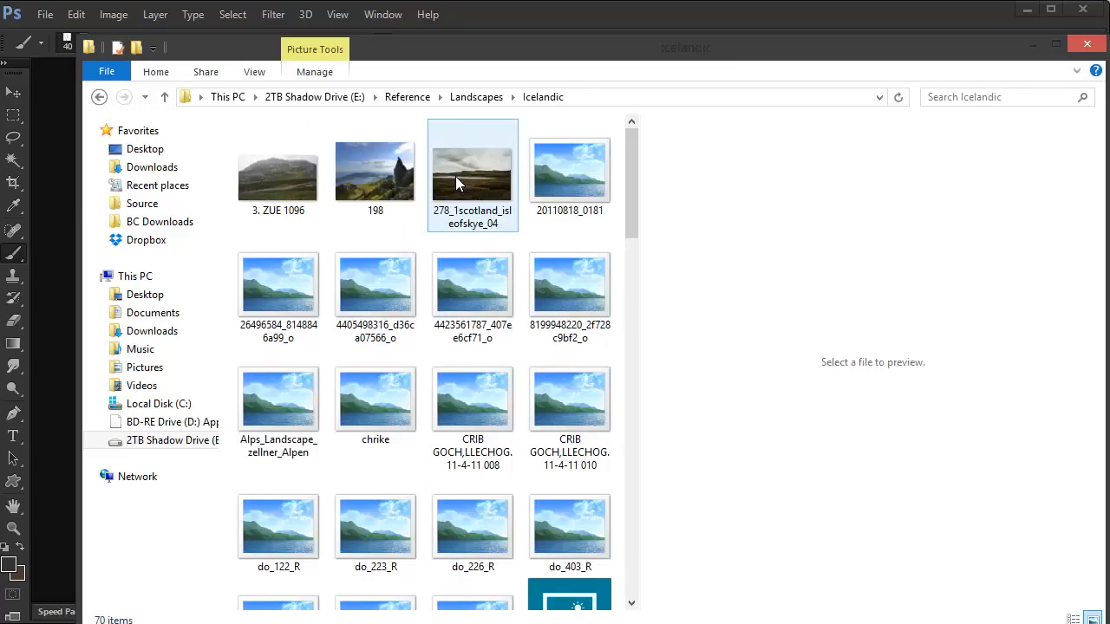
Step: Examine the Icelandic folder's photos in the preview, from 26496584_8148846a99_o down through the moorland, cliff and valley shots to sn_580_R
key("Down")
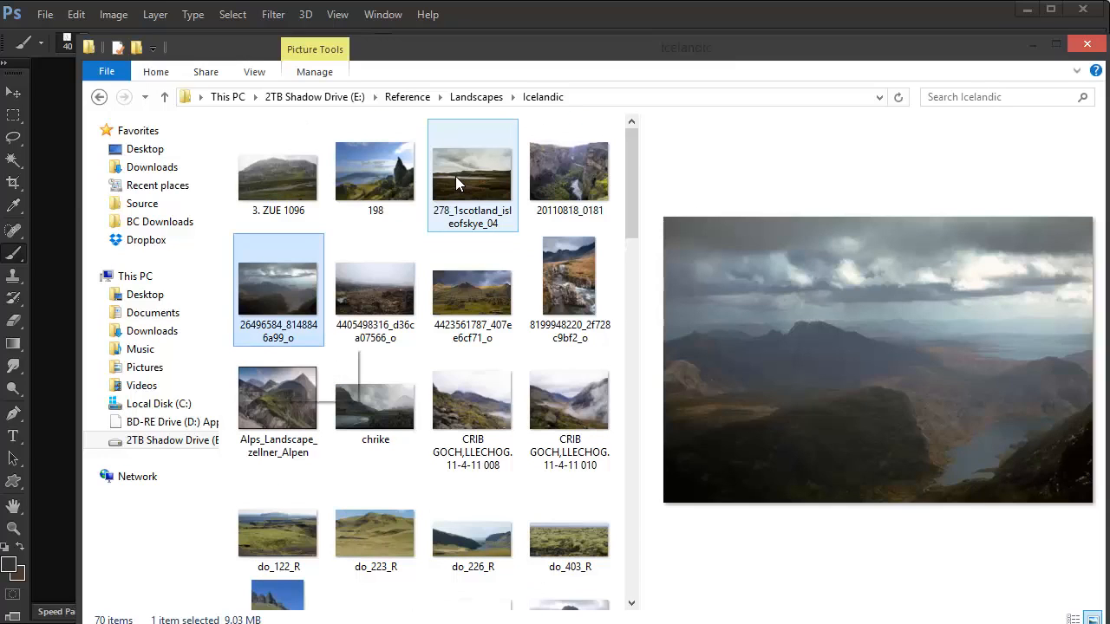
key("Right")
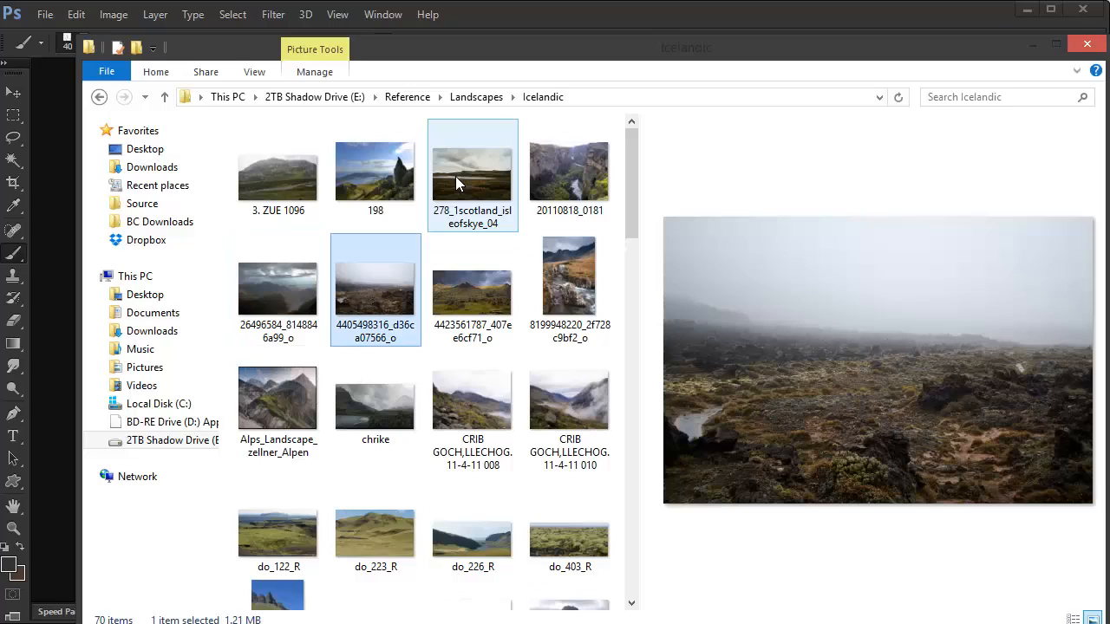
key("Down")
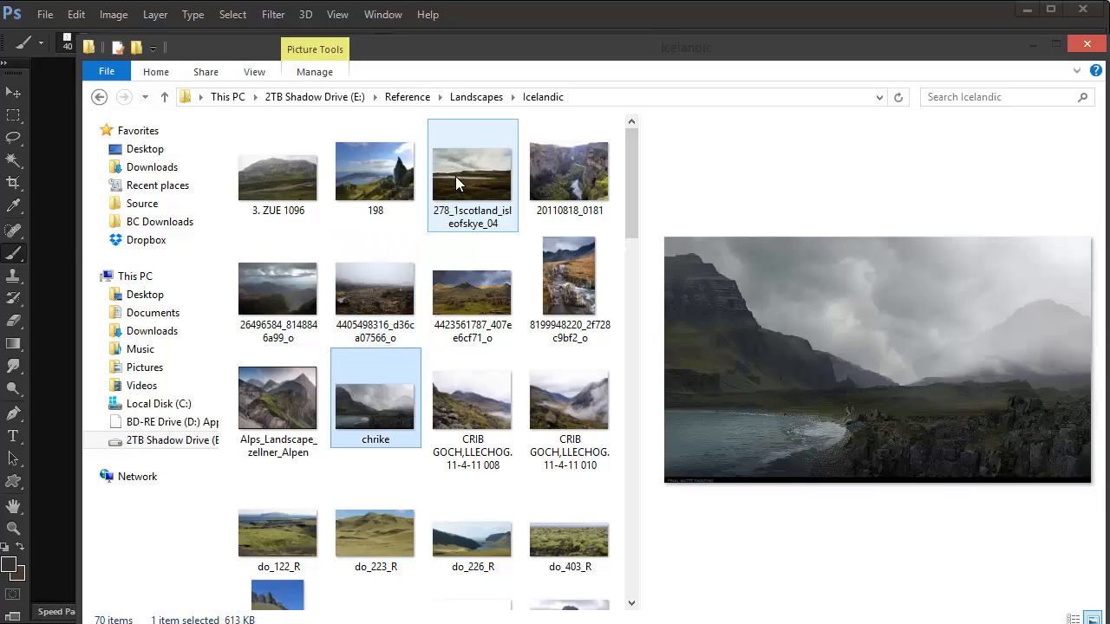
key("Down")
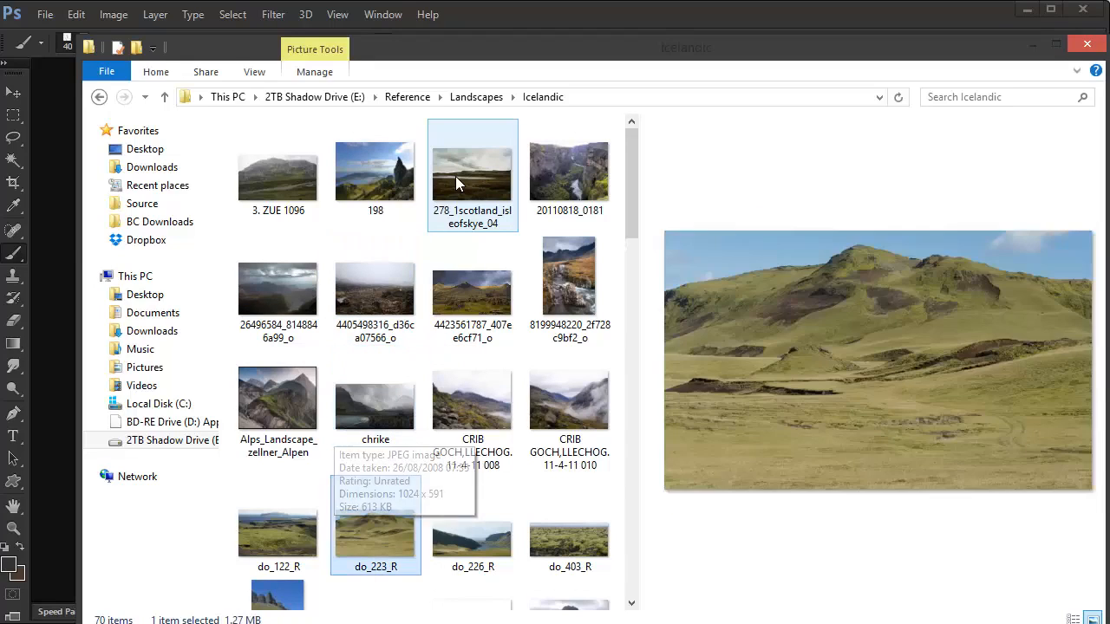
key("Down")
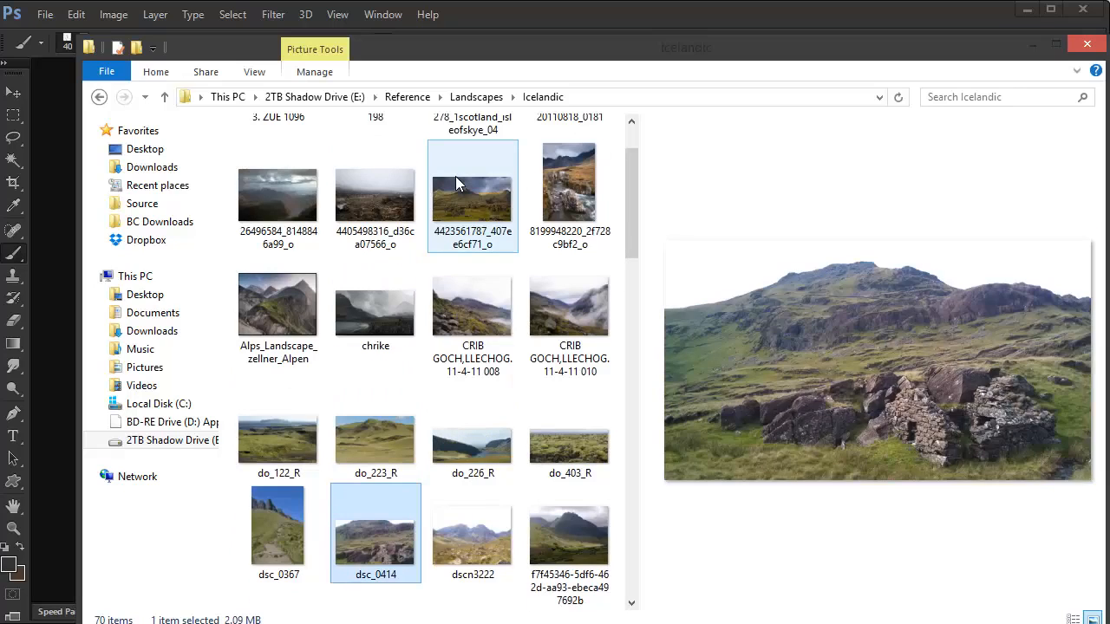
key("Right")
key("Down")
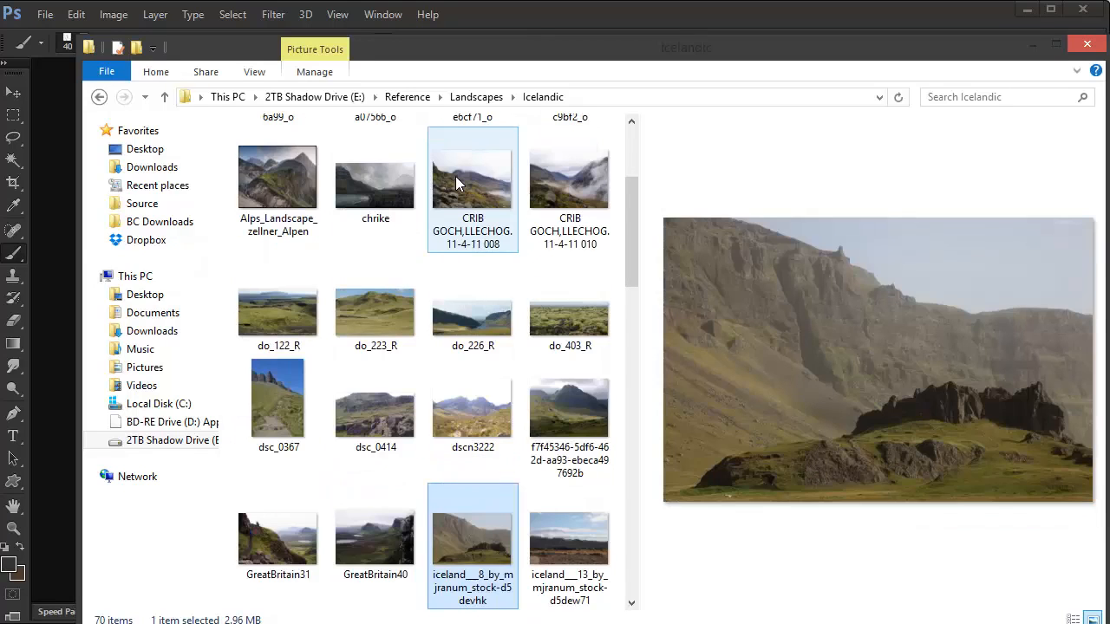
key("Left")
key("Down")
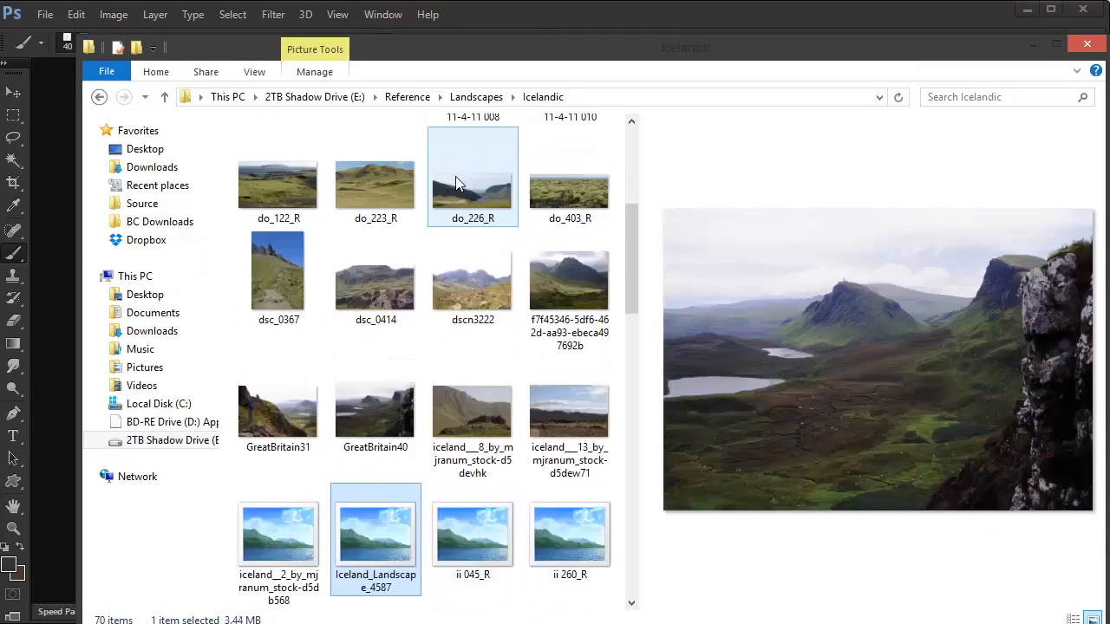
key("Down")
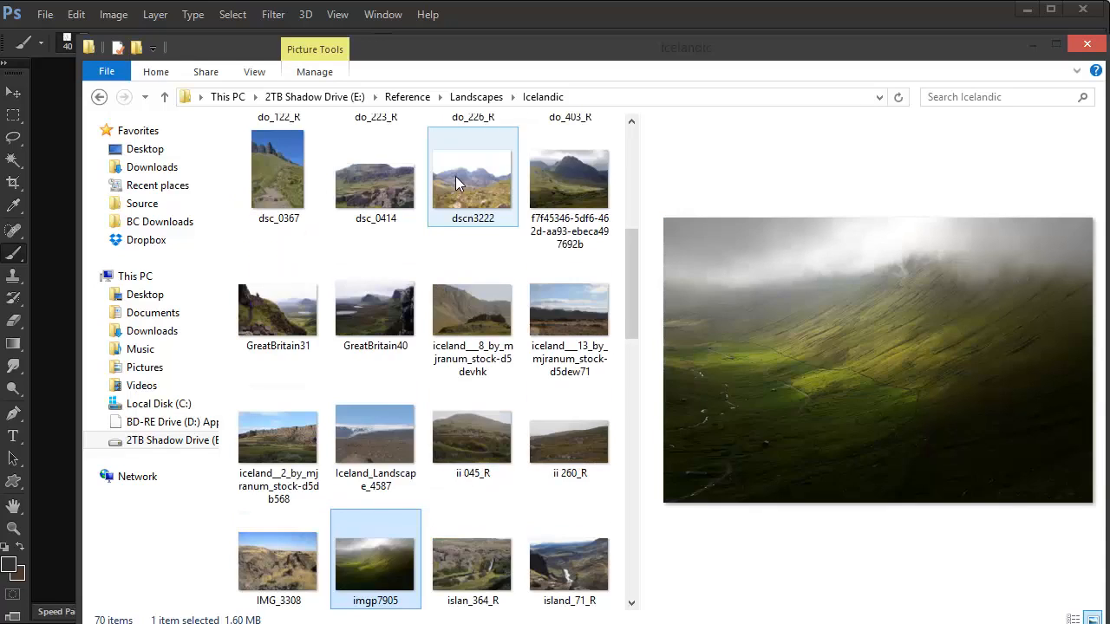
key("Down")
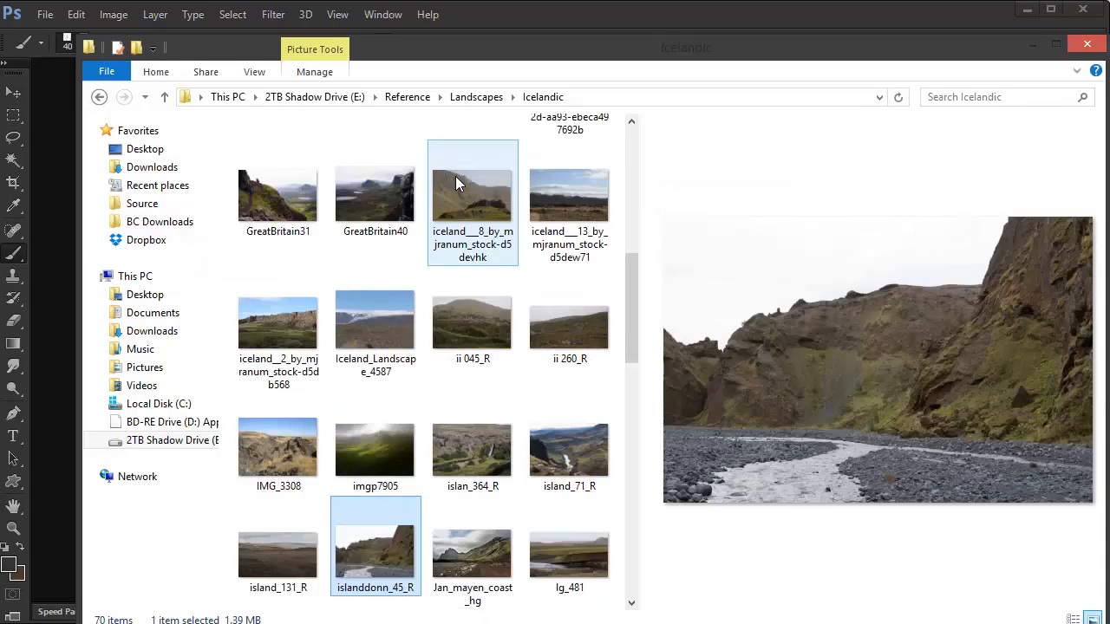
key("Right")
key("Down")
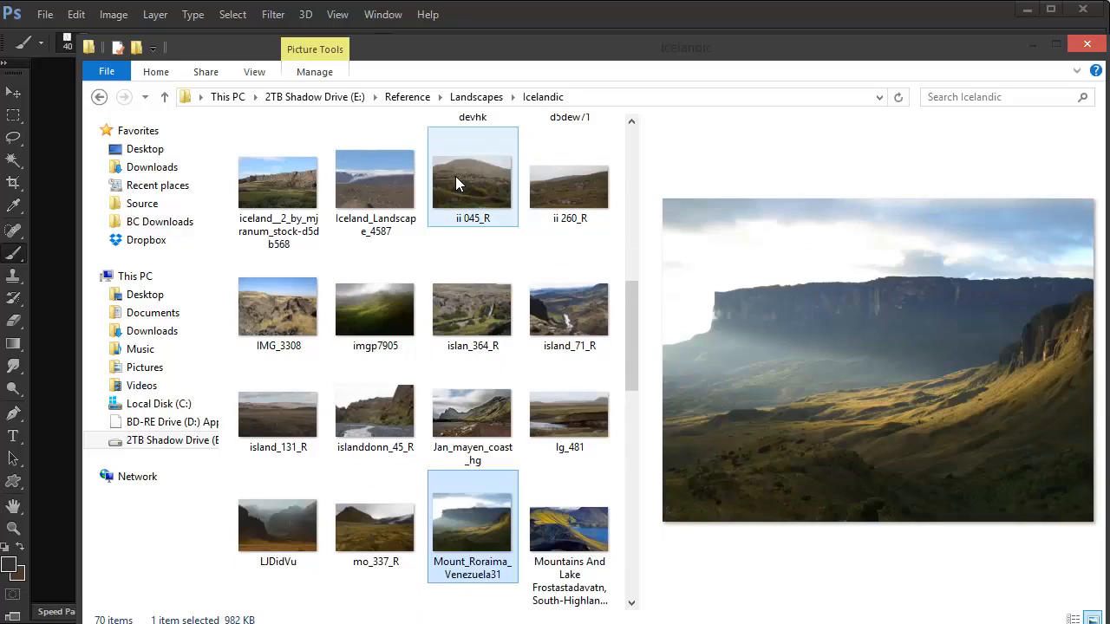
key("Down")
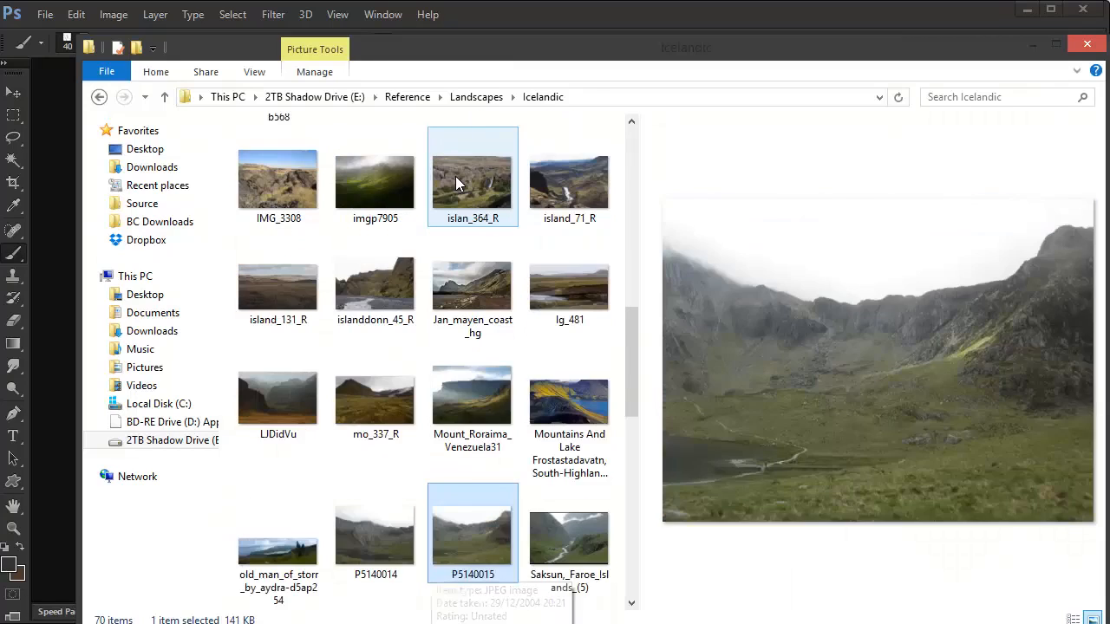
key("Left")
key("Down")
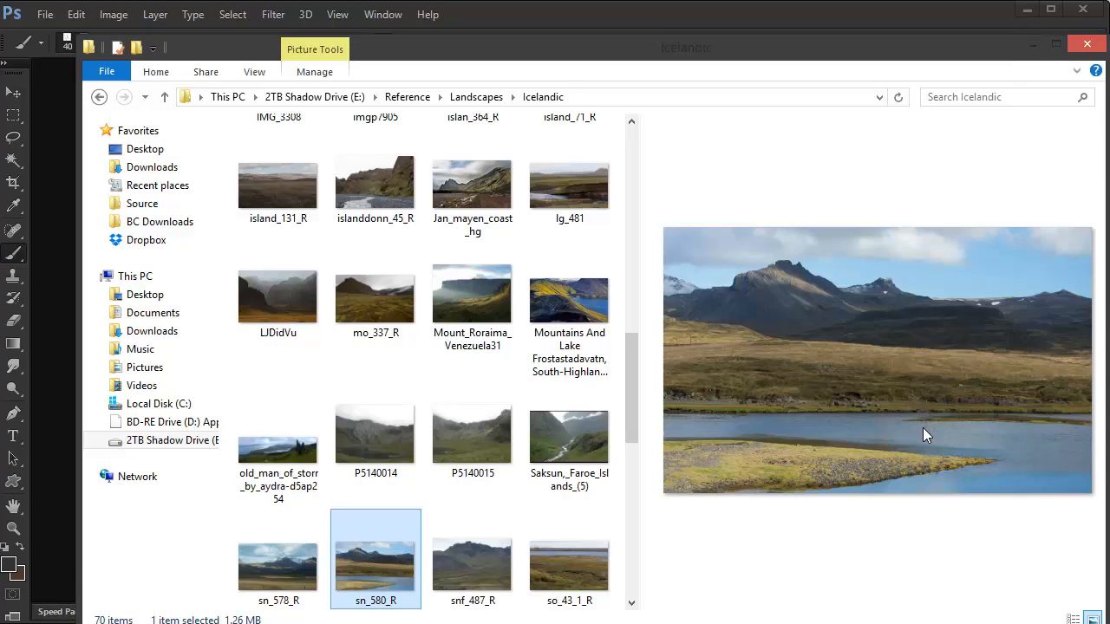
Step: Switch back to Photoshop and sample the pale lavender fog and a dark purple shadow from City Park Fog-1-E.jpg as gradient colours
left_click(1027, 11)
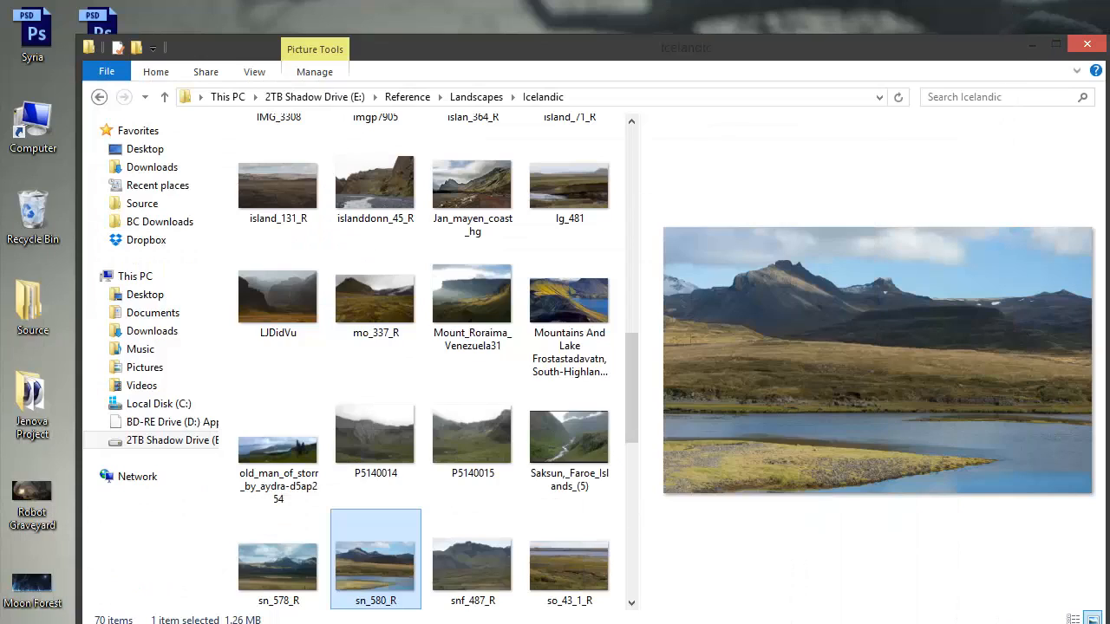
key("alt+Tab")
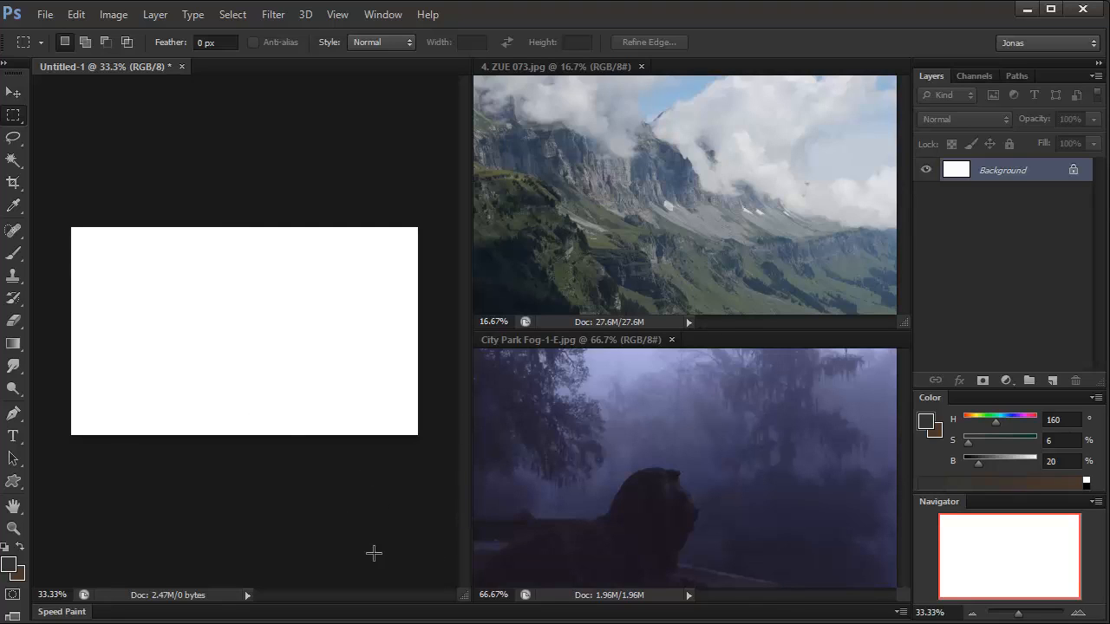
key("g")
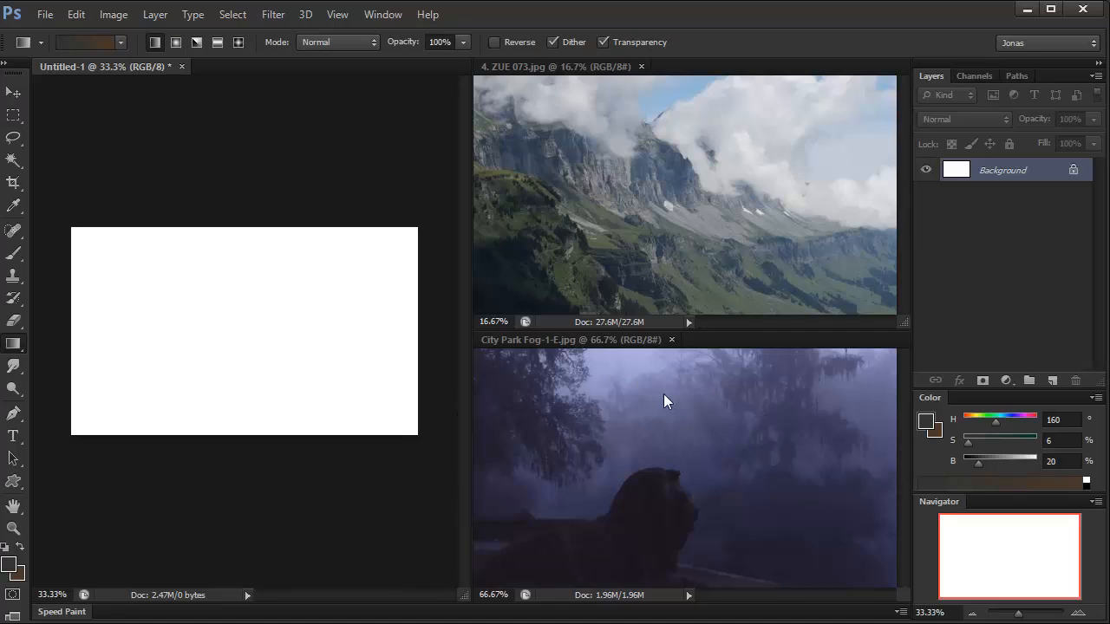
left_click(602, 367, "alt")
key("x")
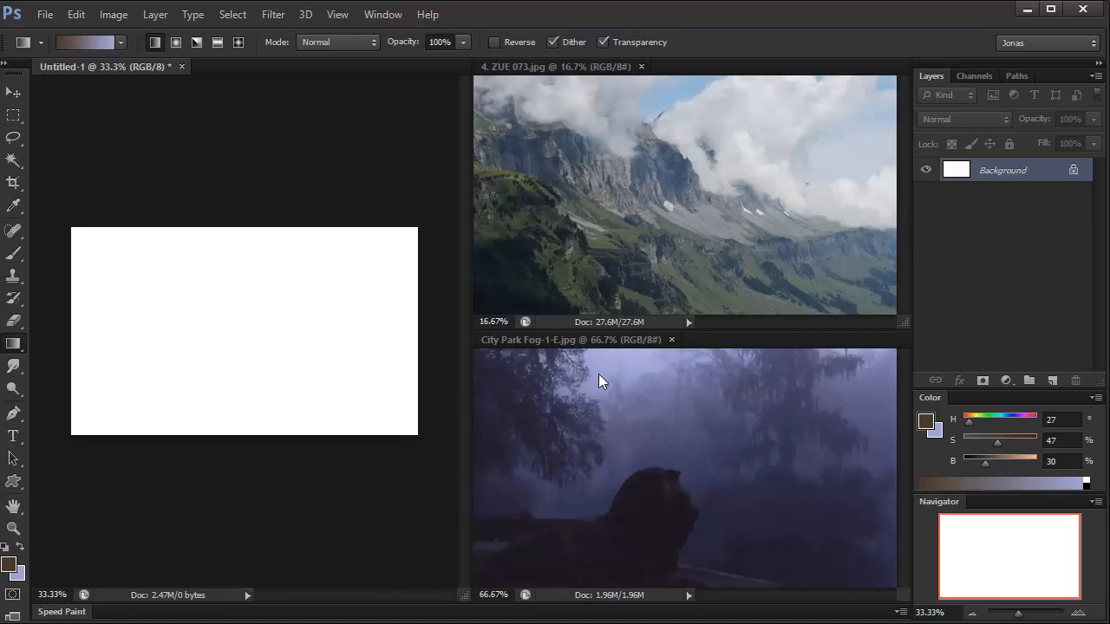
left_click(620, 539, "alt")
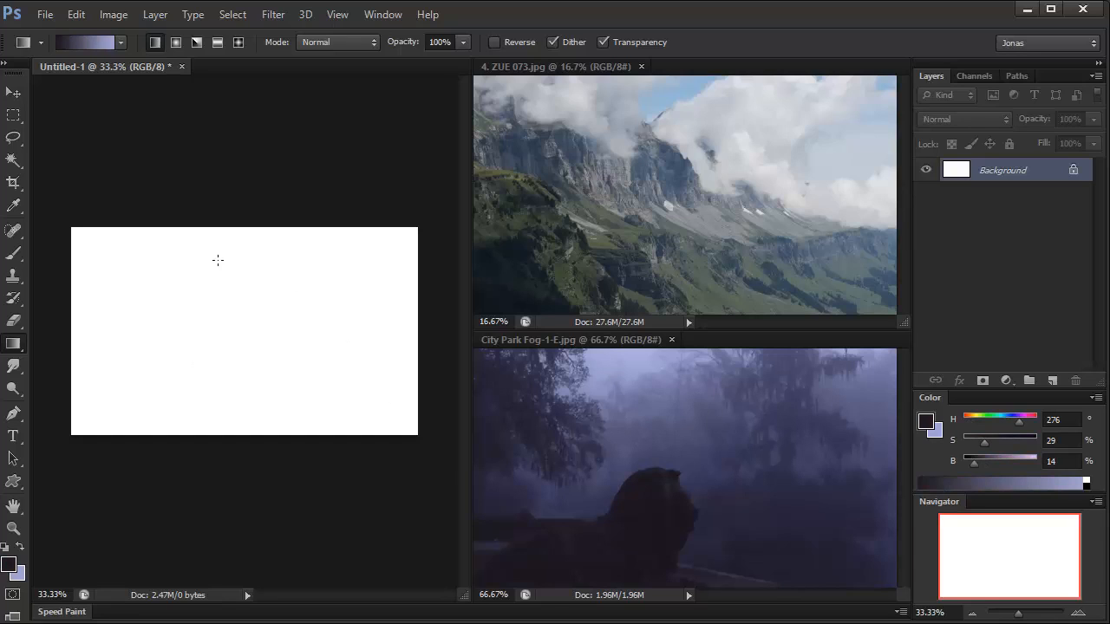
Step: Fill the blank canvas with a linear gradient running from dark purple at the bottom to lavender at the top
left_click_drag(228, 239, 227, 413)
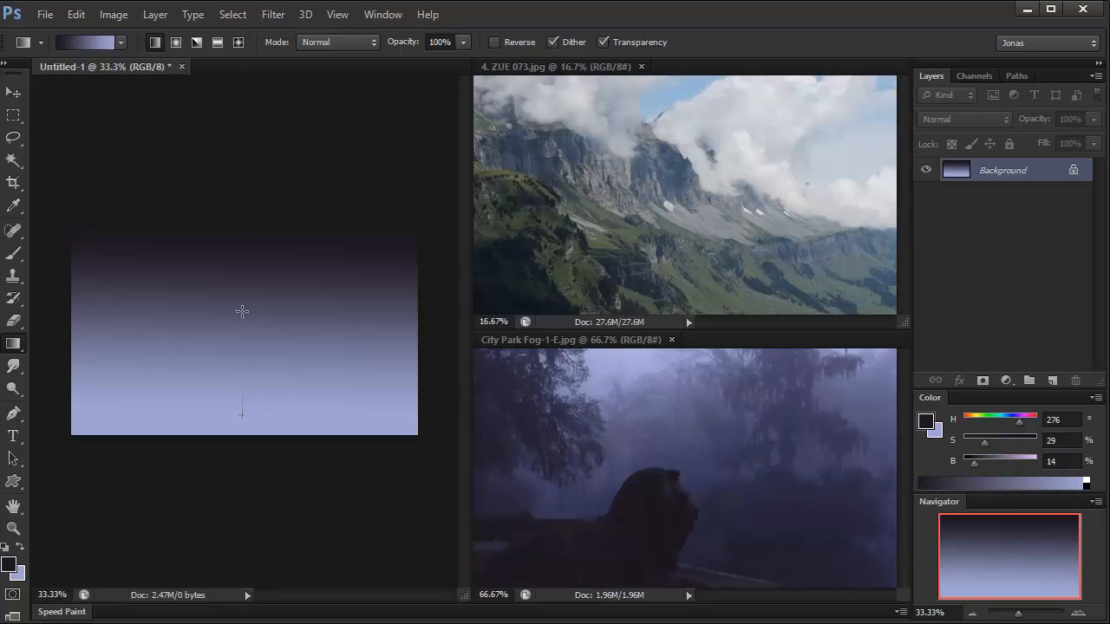
left_click_drag(241, 312, 234, 168)
mouse_move(231, 382)
left_mouse_down()
mouse_move(235, 255)
mouse_move(260, 137)
left_mouse_up()
Step: Sample a near-black purple from the fog photo's shadows and paint a dark rocky mountain silhouette across the canvas's lower left with the Brush
key("b")
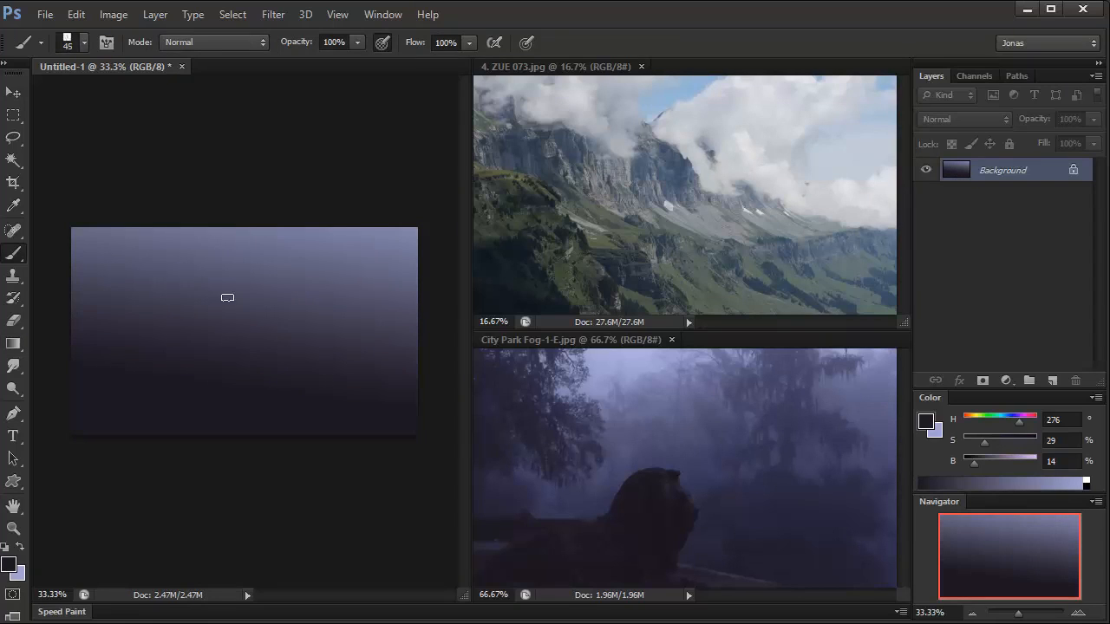
key("bracketright")
key("bracketright")
left_click(627, 546, "alt")
key("bracketright")
key("bracketright")
key("bracketright")
mouse_move(79, 324)
left_mouse_down()
mouse_move(108, 385)
mouse_move(118, 327)
mouse_move(200, 429)
mouse_move(121, 394)
mouse_move(101, 430)
mouse_move(135, 397)
mouse_move(225, 428)
mouse_move(172, 352)
mouse_move(124, 332)
mouse_move(258, 430)
mouse_move(269, 407)
mouse_move(149, 330)
mouse_move(190, 312)
mouse_move(230, 323)
mouse_move(184, 337)
mouse_move(180, 322)
mouse_move(240, 373)
mouse_move(237, 327)
mouse_move(200, 316)
mouse_move(306, 421)
left_mouse_up()
key("bracketleft")
Step: Choose the Painter 1 brush, enlarge it to 125 px and paint a fainter ridge behind the mountain on the canvas's right side
right_click(304, 416)
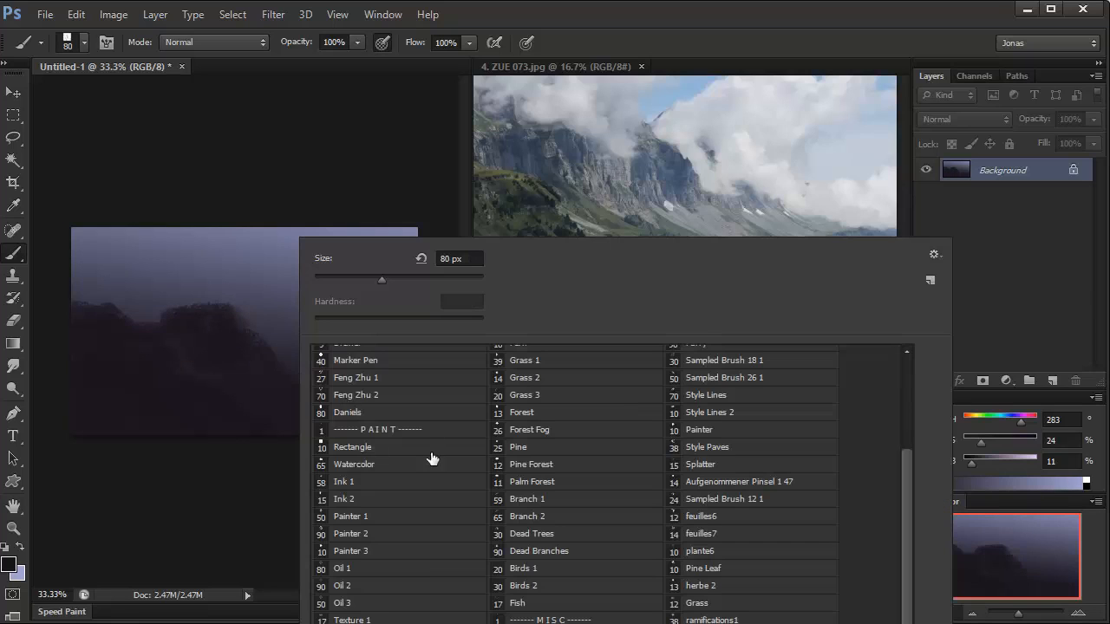
left_click(356, 517)
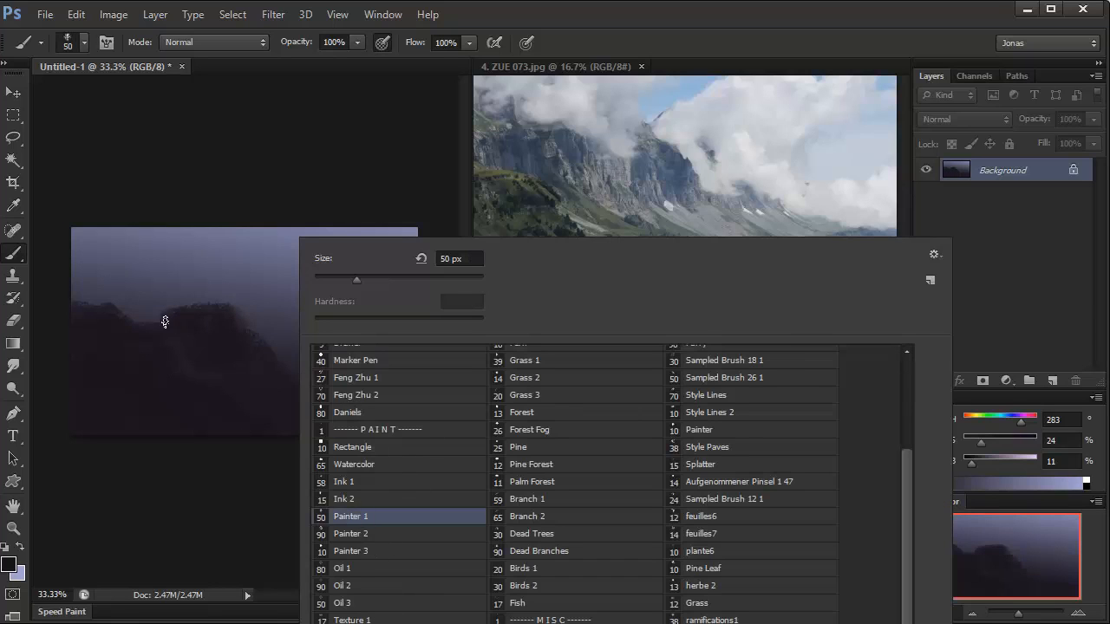
key("Escape")
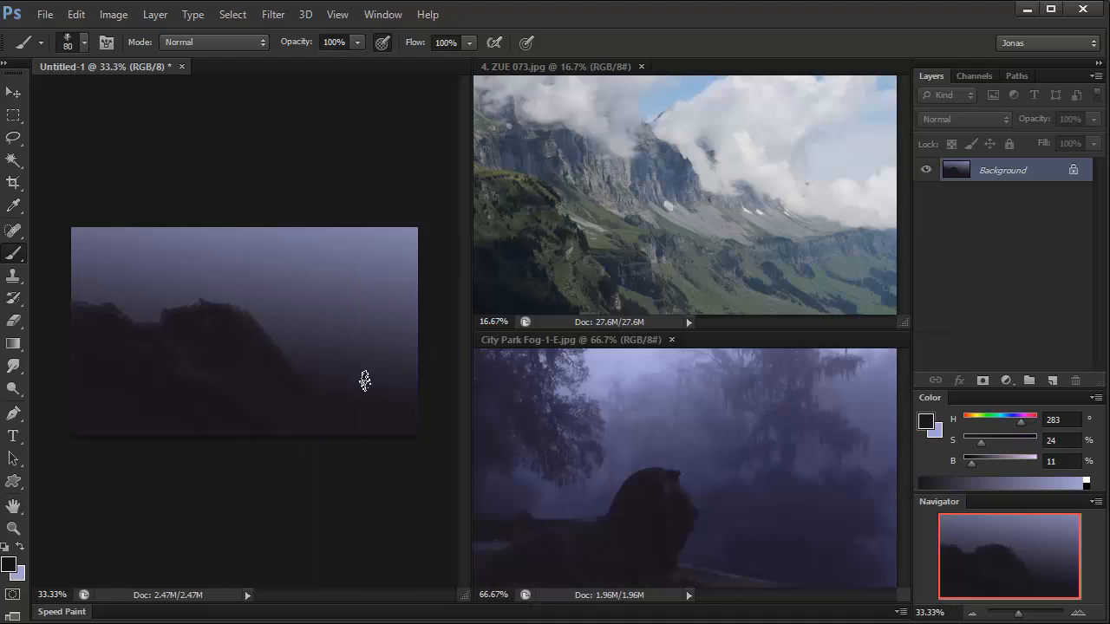
key("bracketright")
key("bracketright")
key("bracketright")
mouse_move(277, 329)
left_mouse_down()
mouse_move(301, 354)
mouse_move(283, 325)
mouse_move(399, 376)
mouse_move(395, 350)
left_mouse_up()
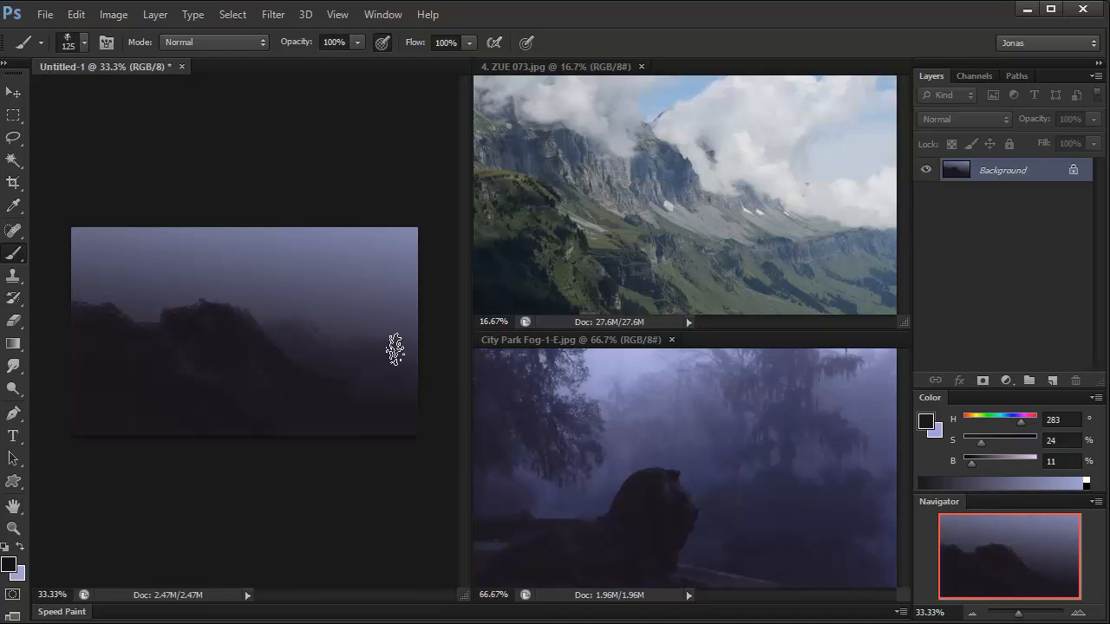
Step: Build up soft peaks above the mountain on the canvas's left side, using Painter 1 at 90 px and then 150 px
key("bracketleft")
key("bracketleft")
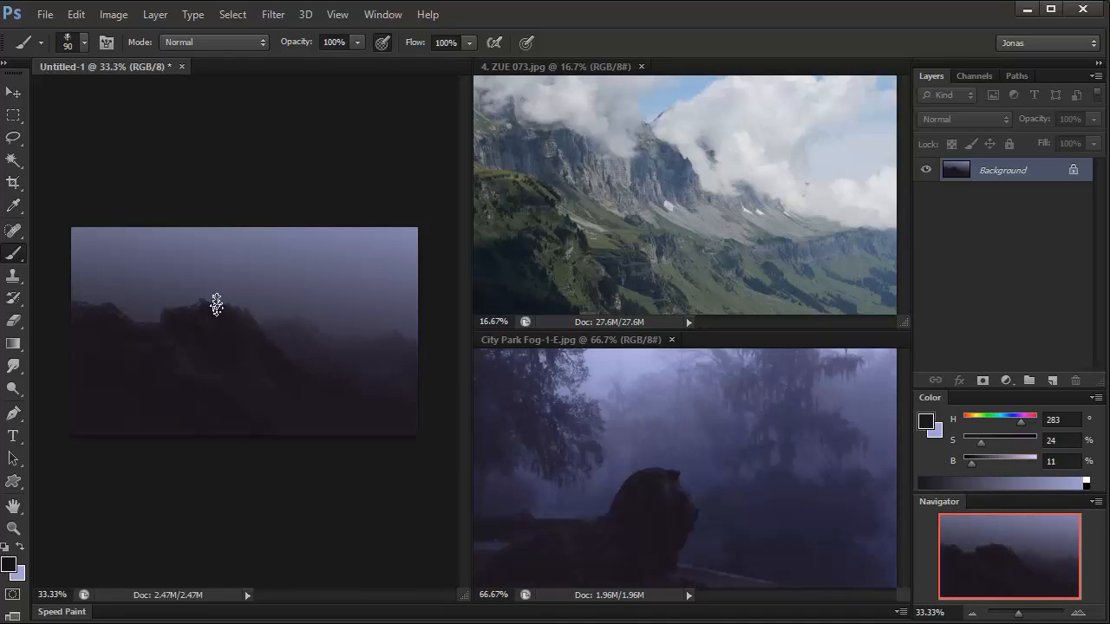
mouse_move(217, 305)
left_mouse_down()
mouse_move(153, 319)
mouse_move(152, 304)
mouse_move(102, 271)
mouse_move(61, 289)
mouse_move(92, 282)
mouse_move(149, 332)
mouse_move(94, 267)
mouse_move(73, 260)
mouse_move(129, 307)
left_mouse_up()
key("bracketright")
key("bracketright")
key("bracketright")
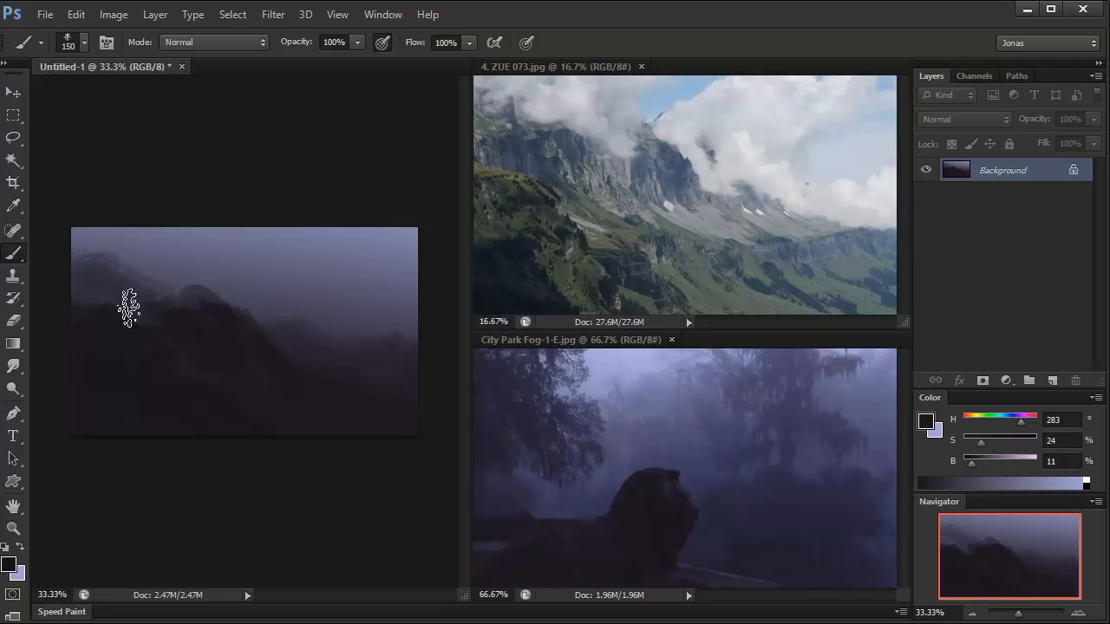
Step: Lasso a region from the left ridge's edge across the central peak up to the sky, and choose the Fog brush
key("l")
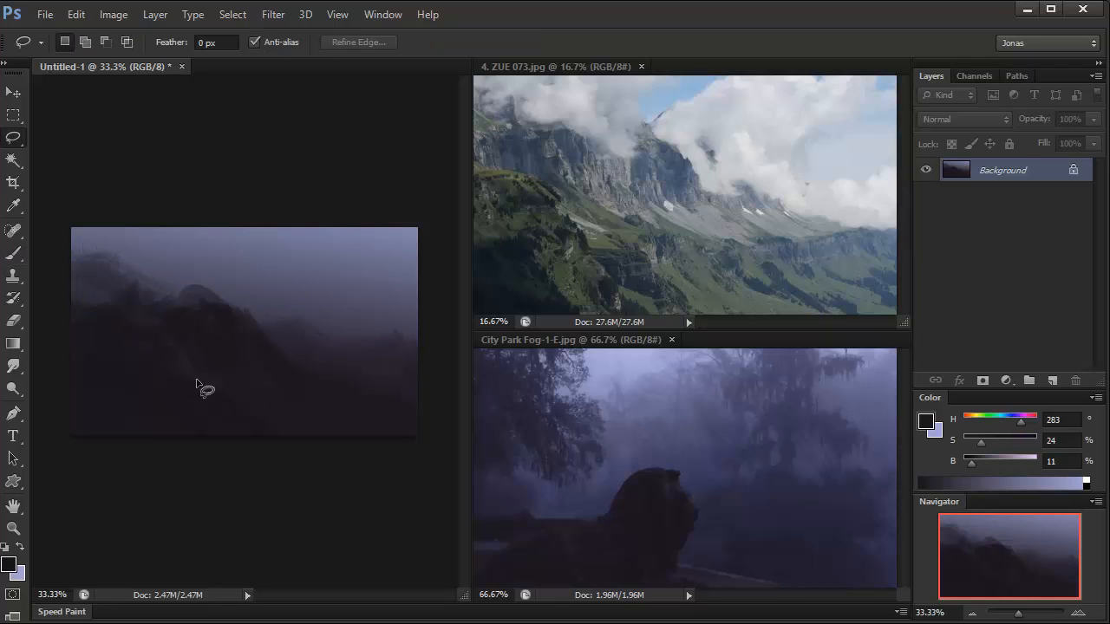
mouse_move(248, 401)
left_mouse_down()
mouse_move(130, 294)
mouse_move(282, 250)
mouse_move(299, 351)
left_mouse_up()
key("b")
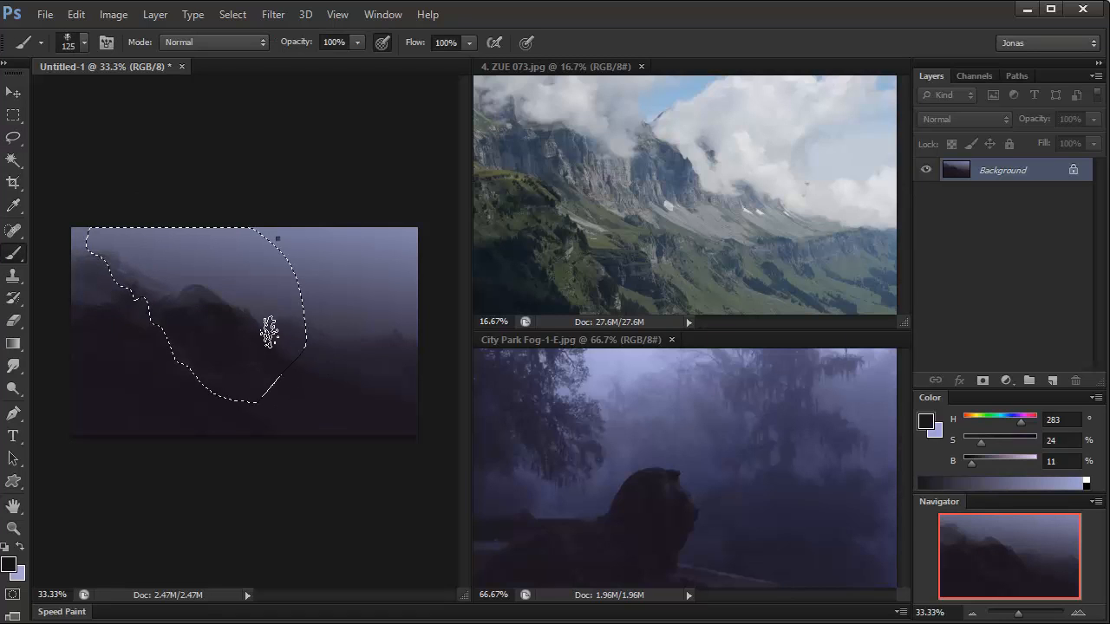
right_click(270, 332)
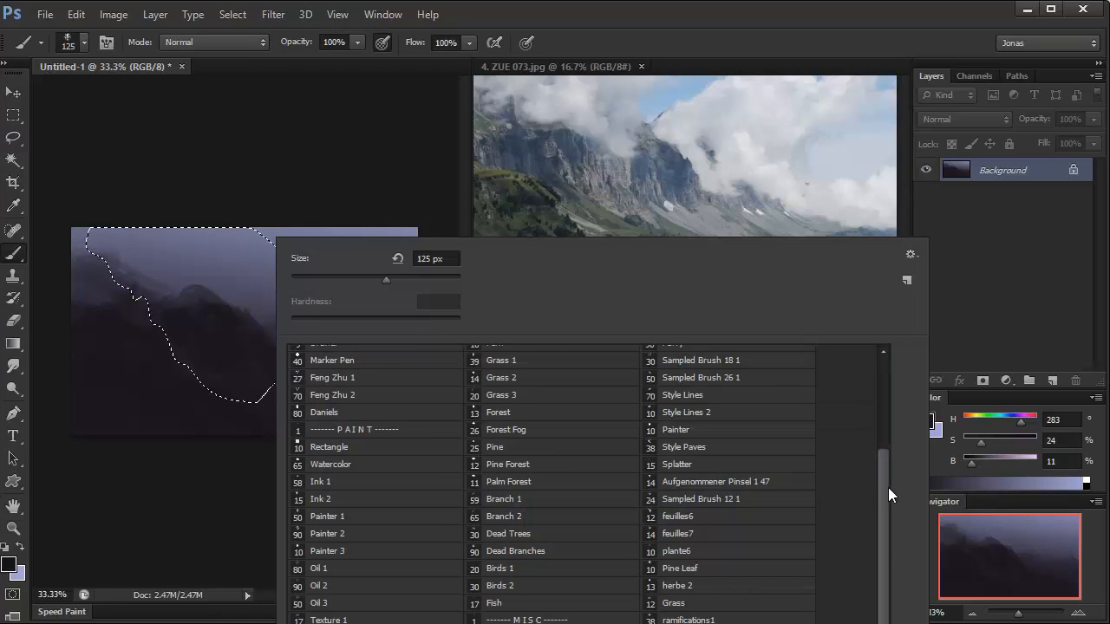
mouse_move(888, 487)
left_mouse_down()
mouse_move(899, 623)
mouse_move(864, 448)
mouse_move(888, 623)
left_mouse_up()
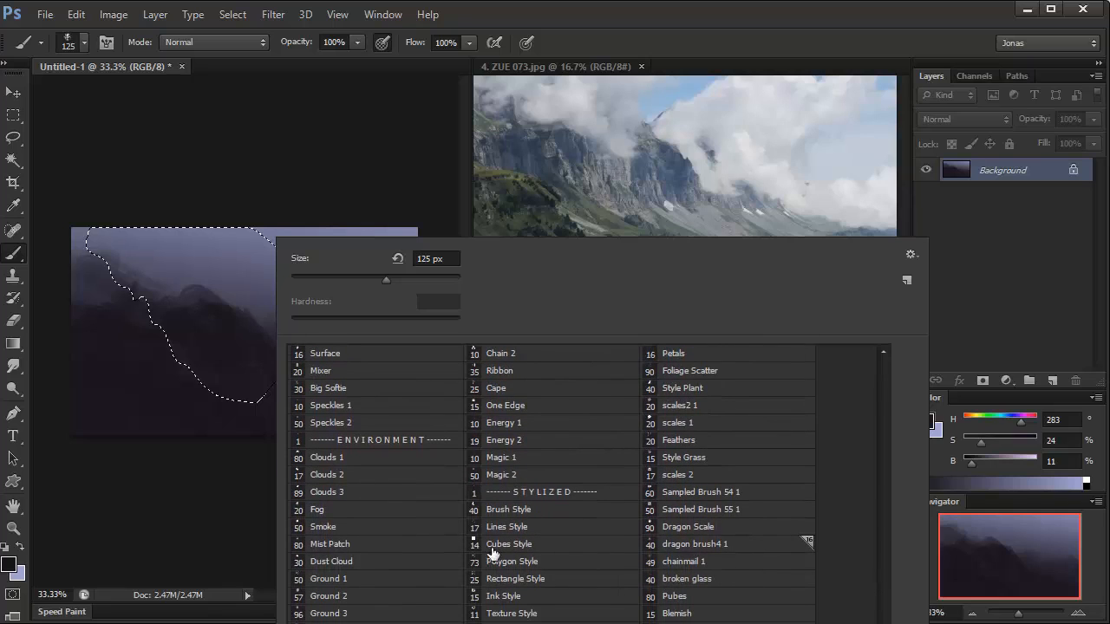
left_click(328, 508)
left_click(177, 256, "alt")
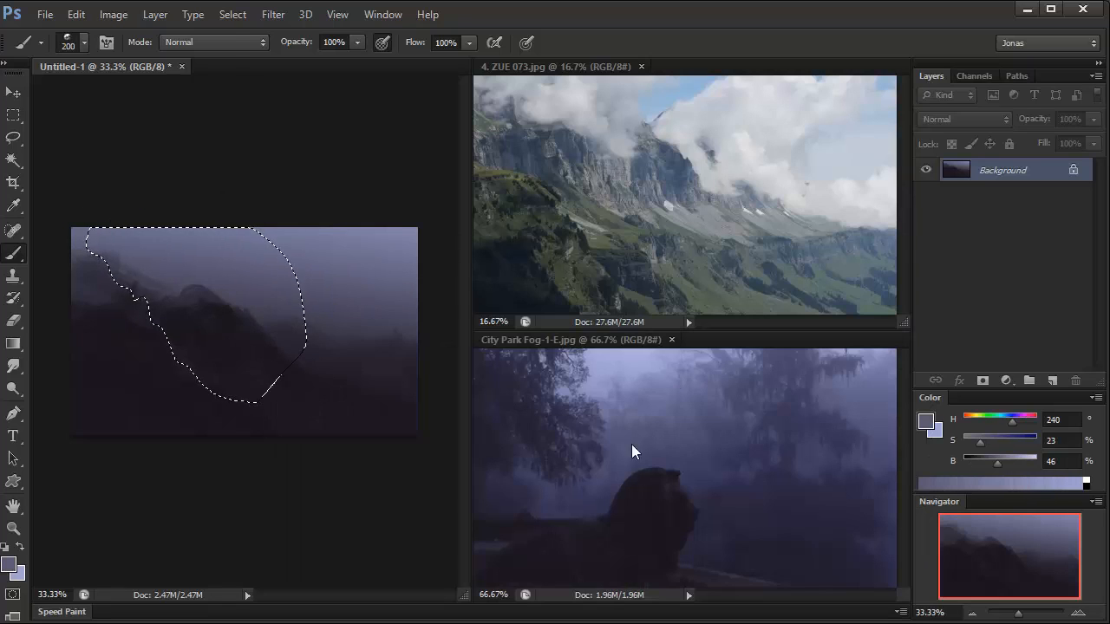
Step: Sample pale lavender from the fog photo, paint mist inside the selection beside the left ridge and central slope, and deselect
left_click(607, 373, "alt")
key("bracketright")
key("bracketright")
key("bracketright")
key("bracketright")
left_click_drag(176, 369, 154, 321)
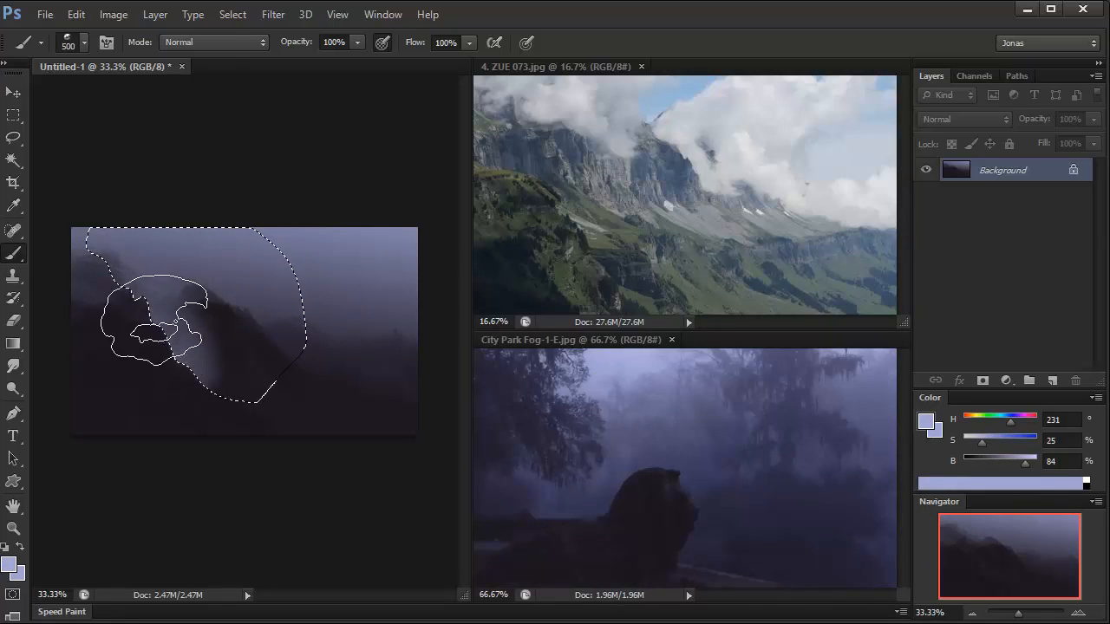
key("bracketleft")
key("bracketleft")
key("bracketleft")
key("bracketleft")
key("bracketleft")
key("bracketleft")
key("bracketleft")
left_click_drag(298, 359, 299, 334)
key("ctrl+d")
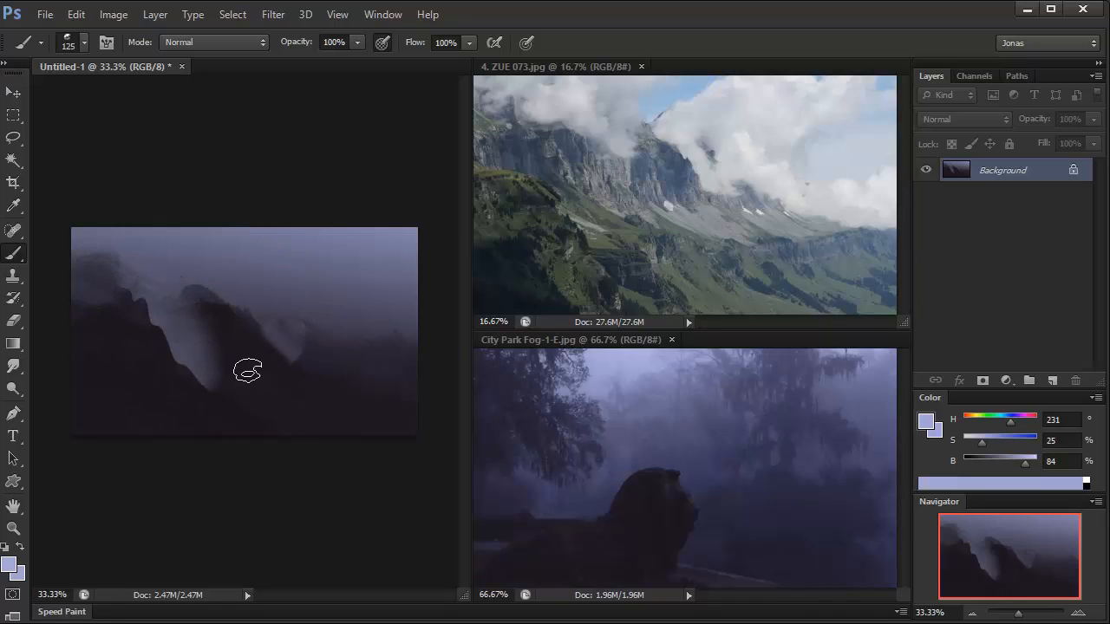
Step: Sample near-black purple from the dark slopes and reshape the left ridge and central mountain with the Daniels brush at 60 px, then 100 px
left_click(205, 347, "alt")
key("bracketright")
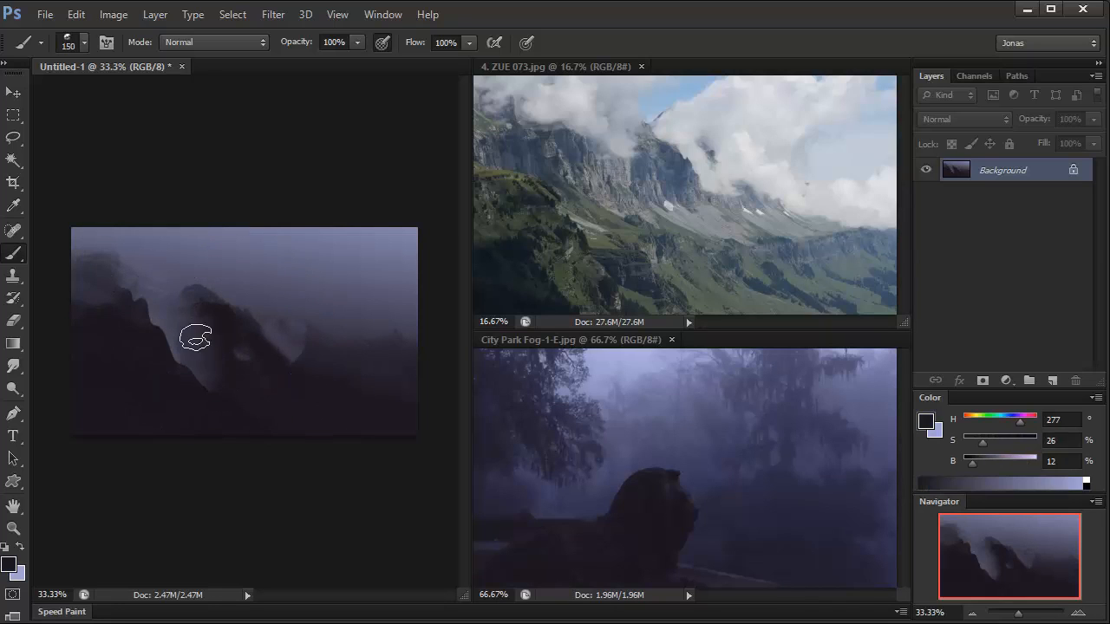
right_click(266, 364)
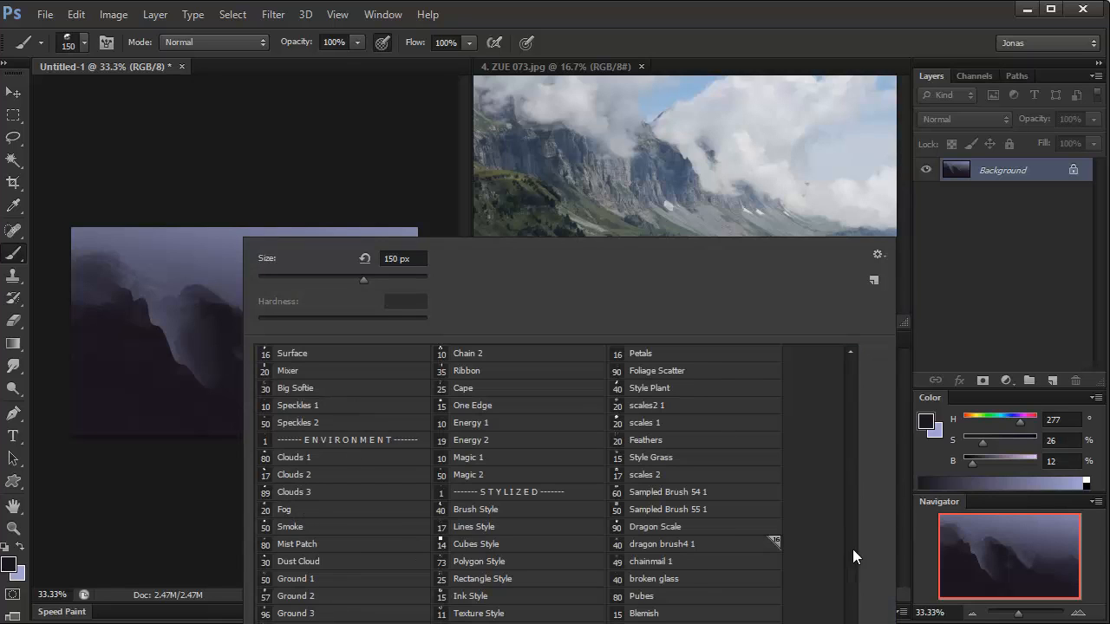
left_click(855, 590)
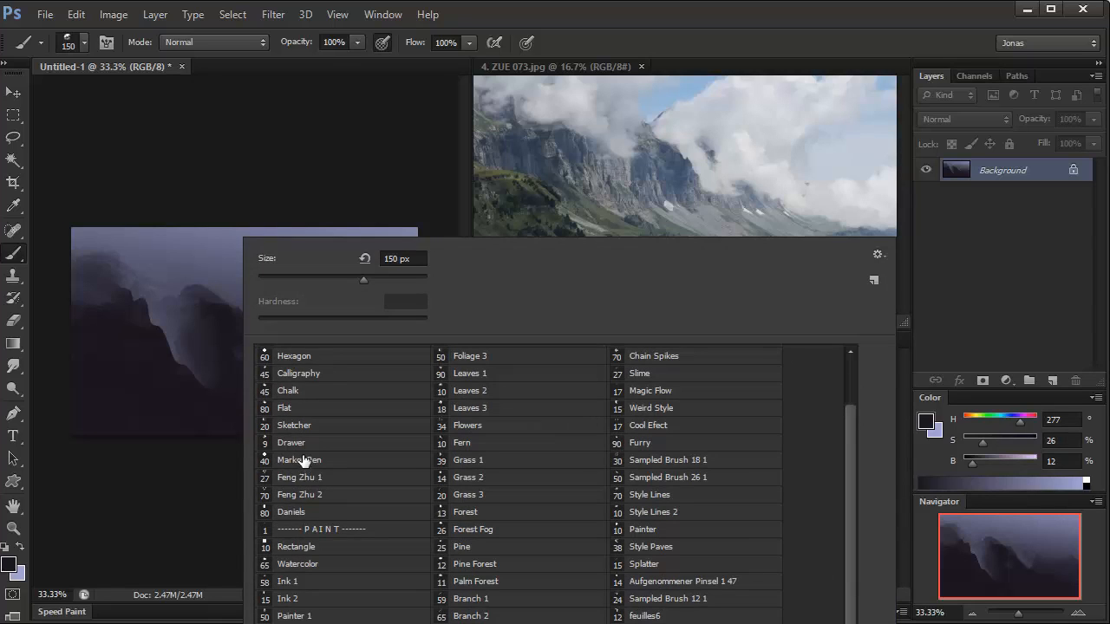
left_click(304, 511)
left_click(120, 323, "alt")
key("[")
key("[")
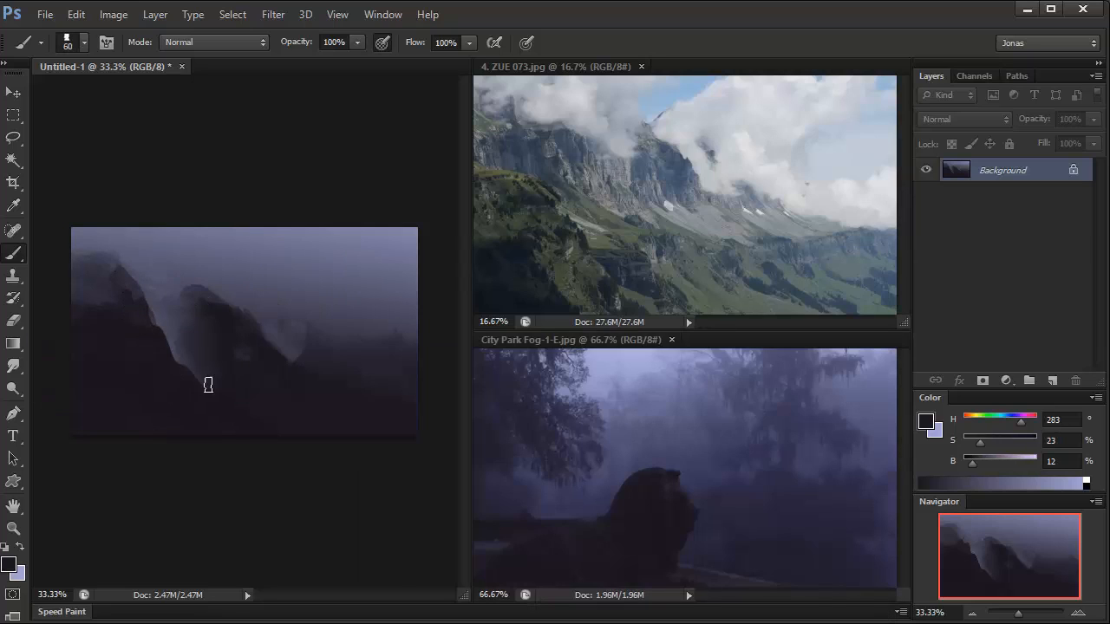
key("]")
key("]")
key("]")
key("]")
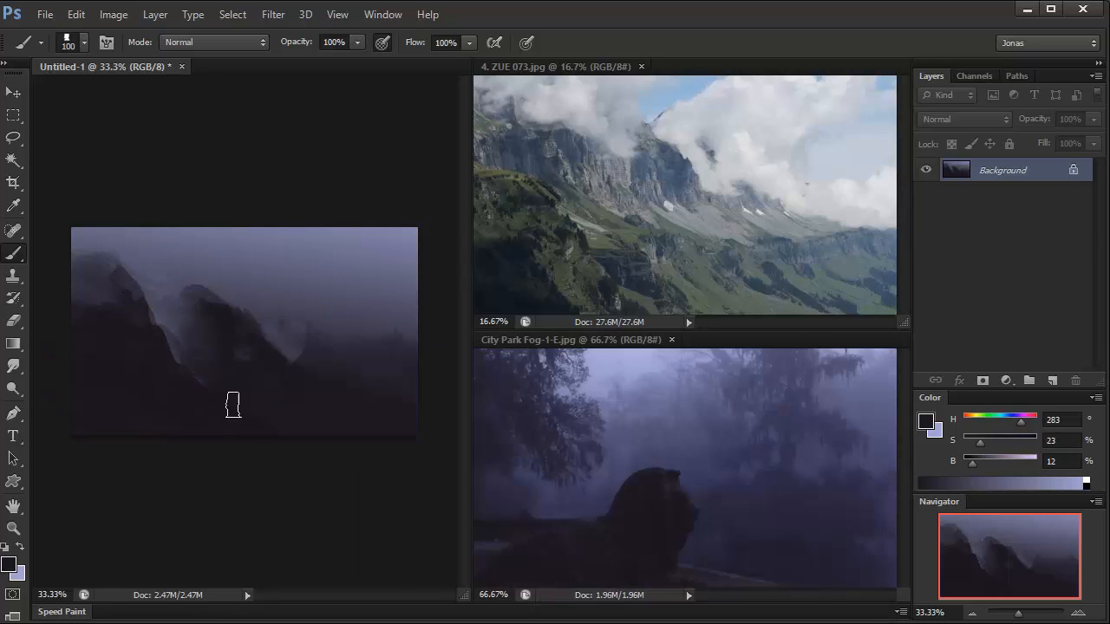
Step: Sample dark muted purple from the canvas and paint rounded distant peaks behind the central mountain on the canvas's right side at 70 px
left_click(305, 353, "alt")
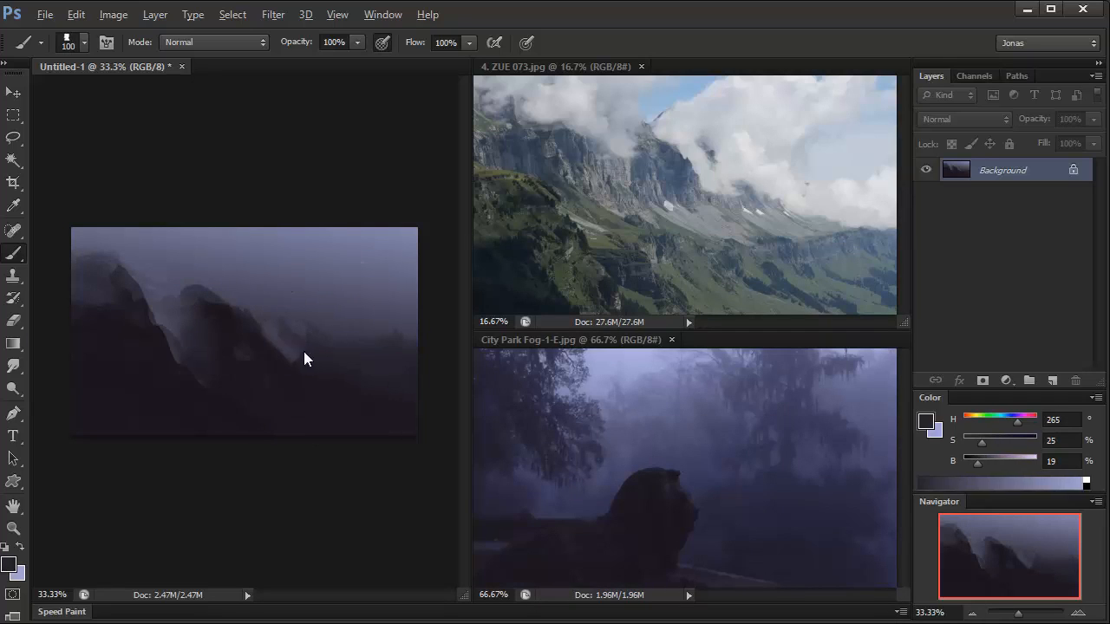
key("[")
mouse_move(268, 317)
left_mouse_down()
mouse_move(312, 312)
mouse_move(374, 349)
left_mouse_up()
left_click(310, 332, "alt")
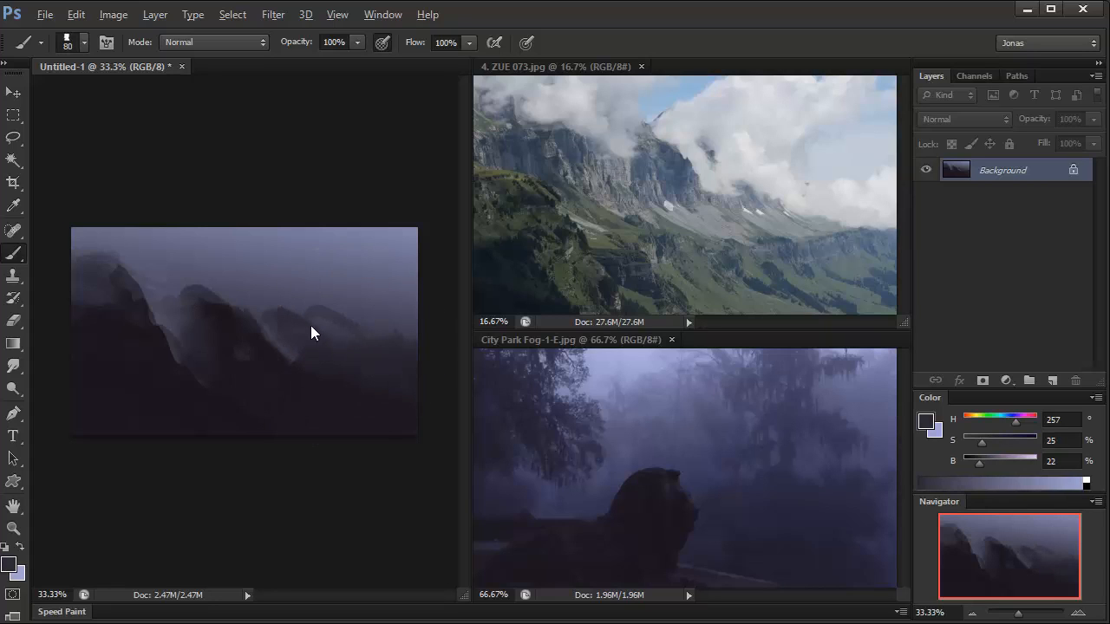
Step: Sample pale lavender from the fog photo and brighten the upper sky with the Soft Round brush at 500 px
left_click(620, 364, "alt")
right_click(202, 327)
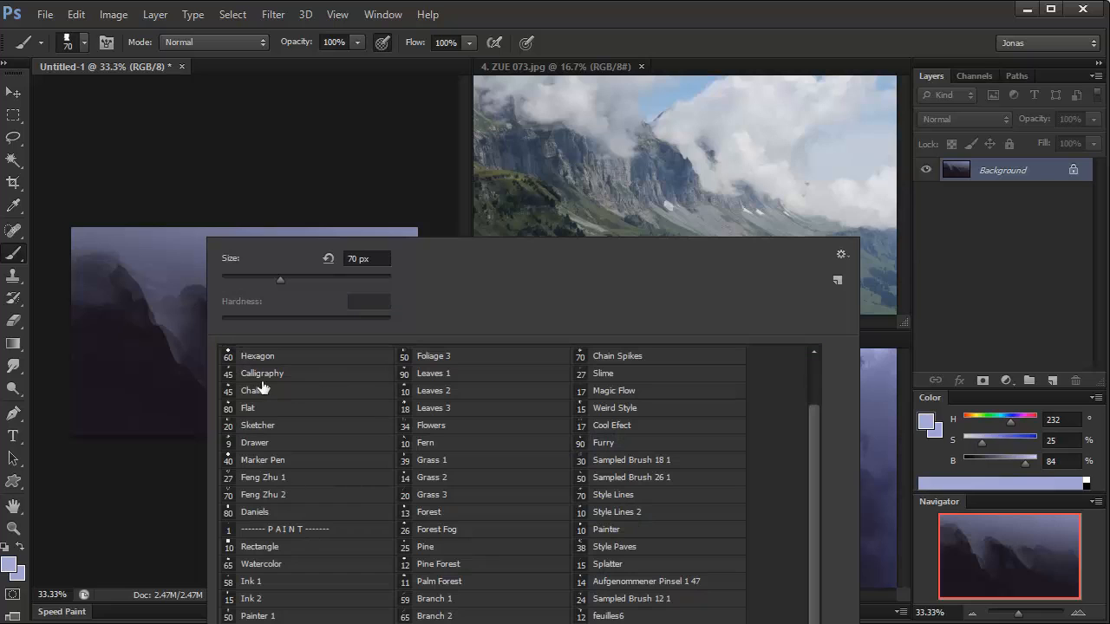
left_click_drag(813, 461, 813, 400)
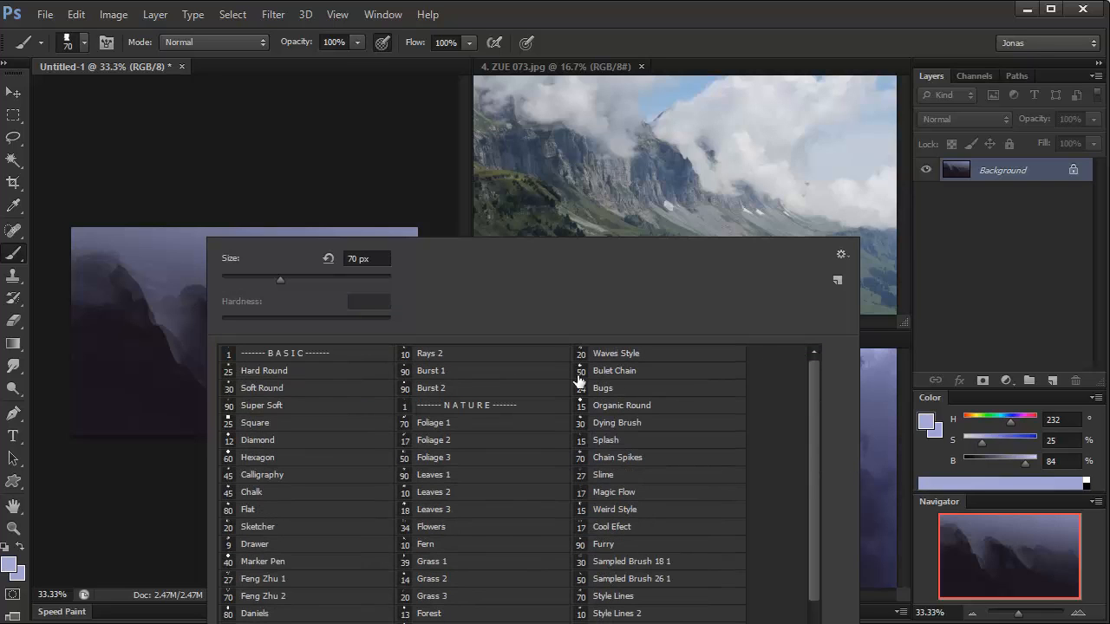
left_click(280, 389)
left_click(140, 149)
key("]")
key("]")
mouse_move(177, 213)
left_mouse_down()
mouse_move(180, 235)
mouse_move(299, 237)
mouse_move(348, 220)
mouse_move(361, 230)
left_mouse_up()
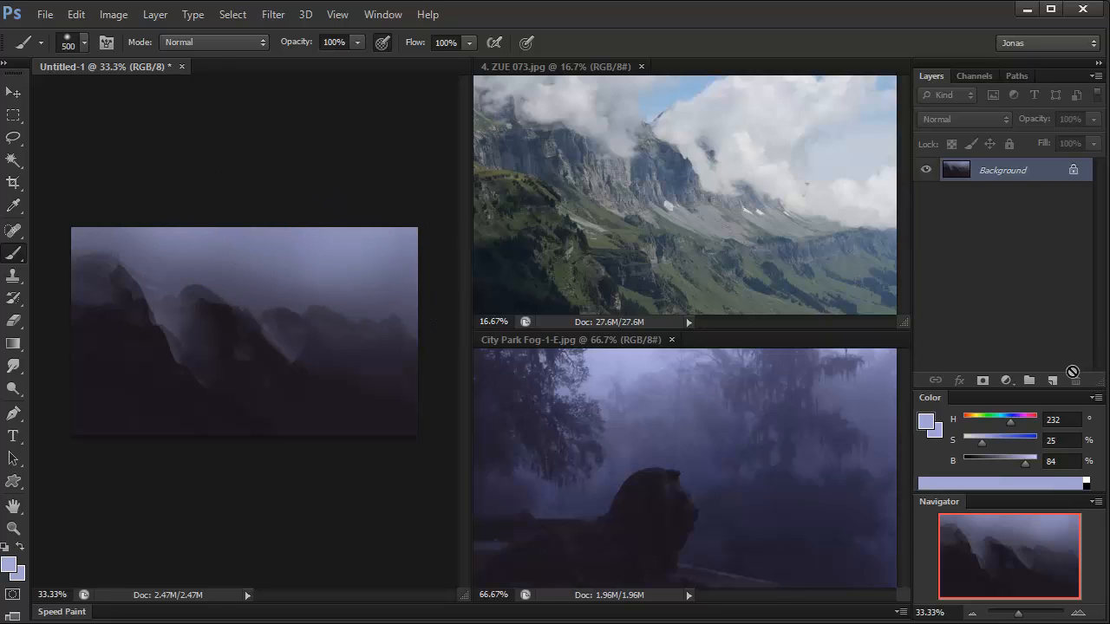
Step: Add a new layer, sample dark purple from the fog photo's lower area and softly darken the canvas's bottom edge at 900 px
left_click(1053, 381)
left_click(595, 565, "alt")
key("]")
key("]")
key("]")
key("]")
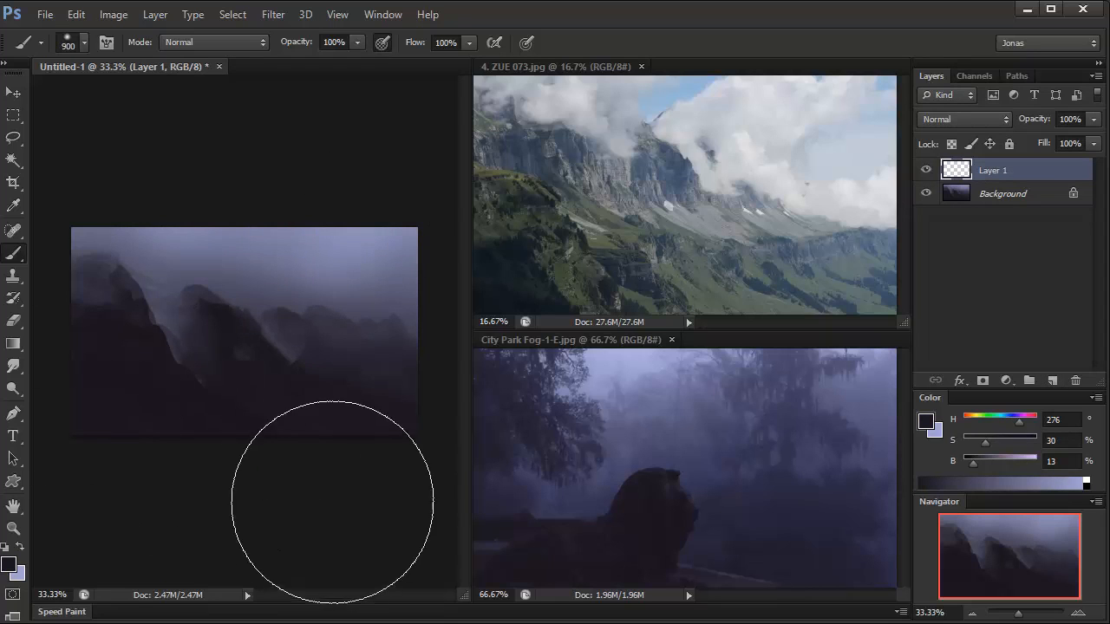
mouse_move(342, 472)
left_mouse_down()
mouse_move(371, 374)
mouse_move(421, 386)
left_mouse_up()
key("[")
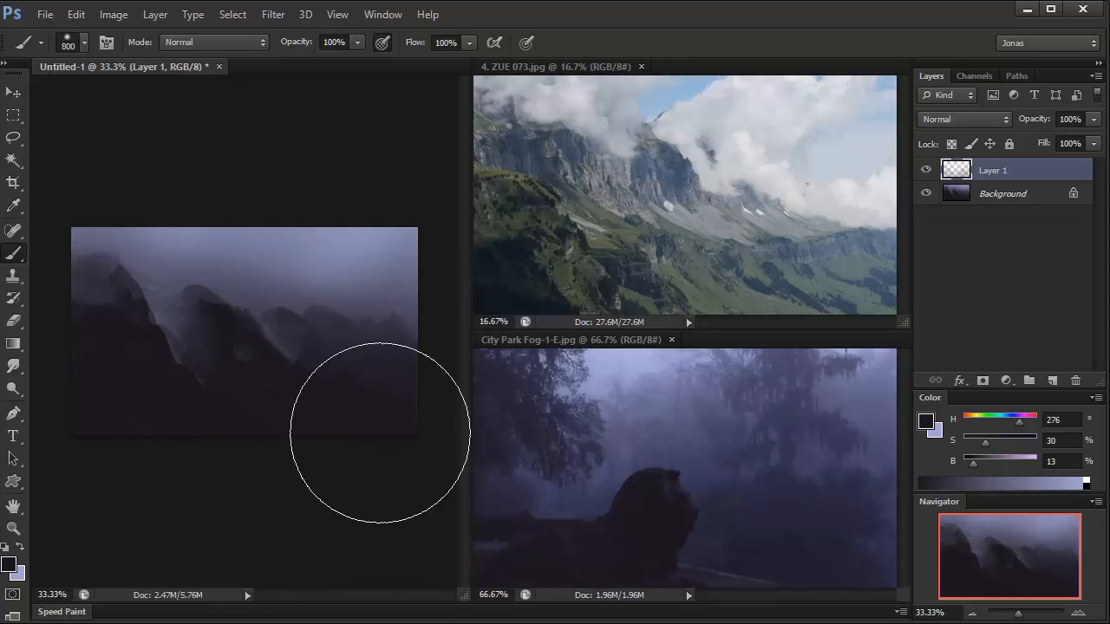
Step: Sample muted blue-violet from the fog photo and paint soft haze over the mountains on the canvas's right side at 500 px
left_click(878, 453, "alt")
key("[")
key("[")
key("[")
left_click_drag(339, 339, 395, 351)
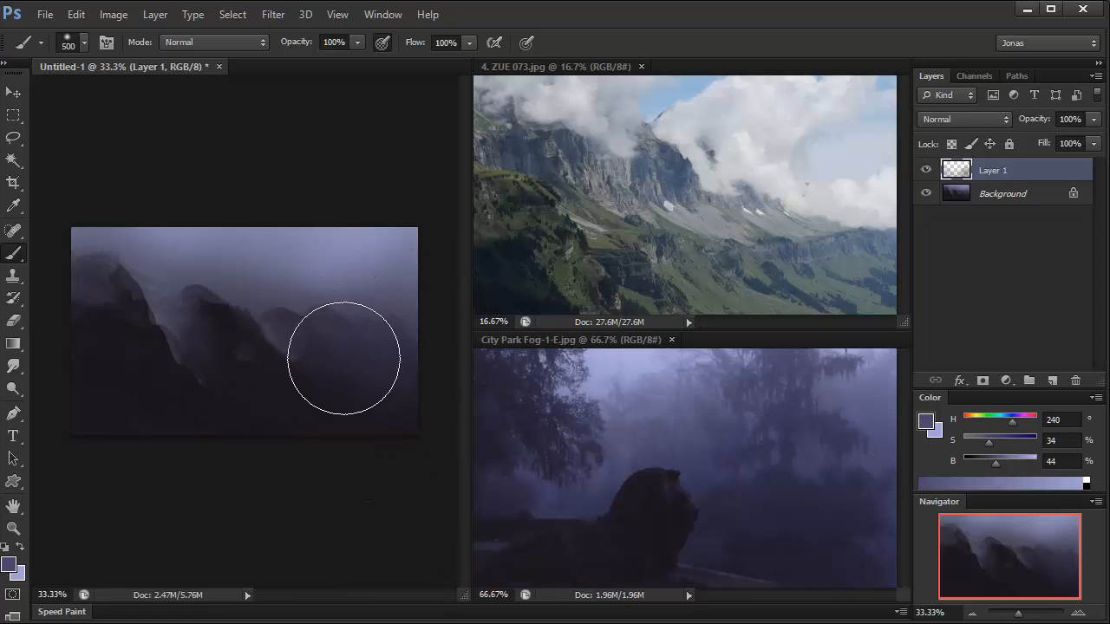
Step: Spread the blue-violet haze over the central valley, lower slopes and distant ridge with larger soft strokes
key("[")
key("[")
key("]")
key("]")
key("]")
mouse_move(190, 333)
left_mouse_down()
mouse_move(230, 359)
mouse_move(348, 390)
left_mouse_up()
key("]")
key("]")
left_click_drag(342, 339, 396, 317)
Step: Sample hazy ridge tones from the canvas and redefine the distant right-hand ridge with the soft brush at 175 px, then 50 px
key("[")
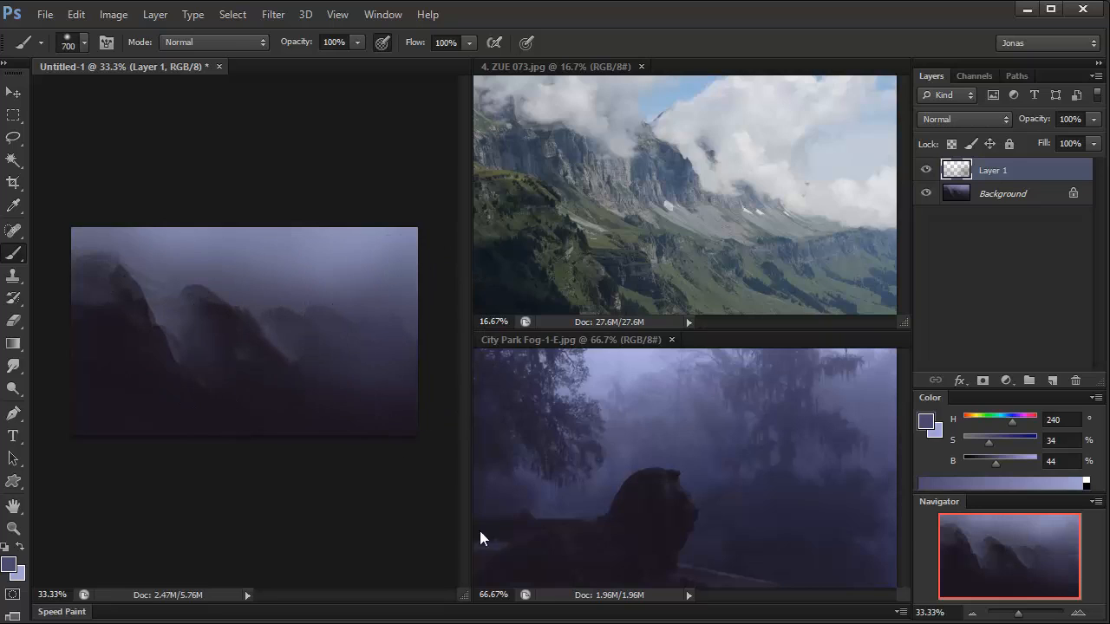
key("[")
key("[")
key("[")
key("[")
key("[")
key("[")
key("[")
left_click(357, 314, "alt")
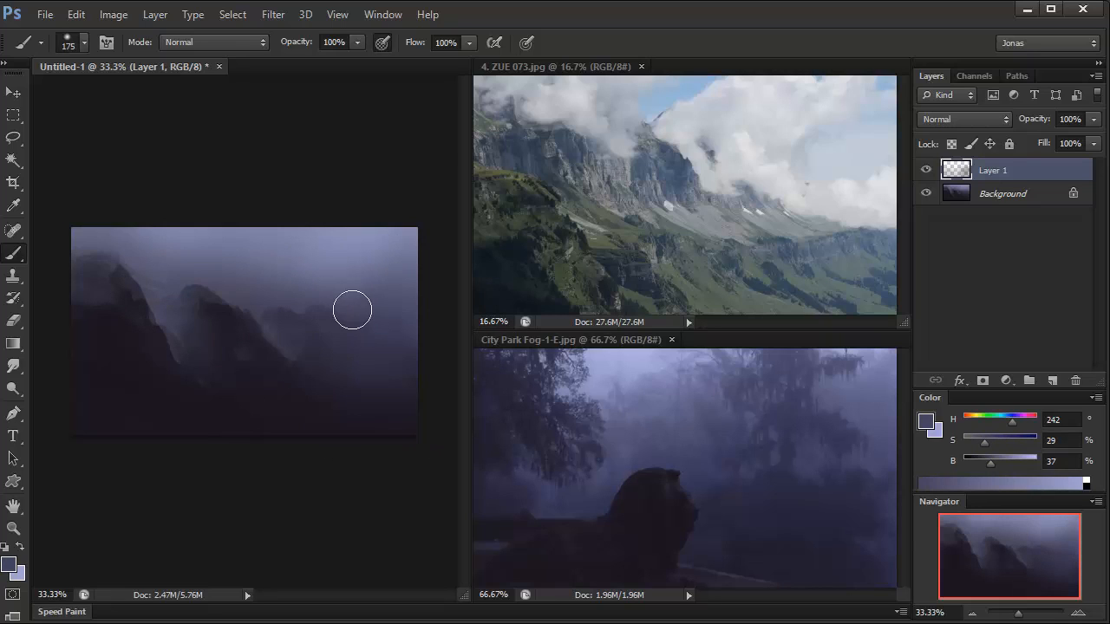
key("bracketleft")
key("bracketleft")
key("bracketleft")
key("bracketleft")
key("bracketleft")
key("bracketleft")
key("bracketleft")
key("bracketleft")
left_click(344, 326, "alt")
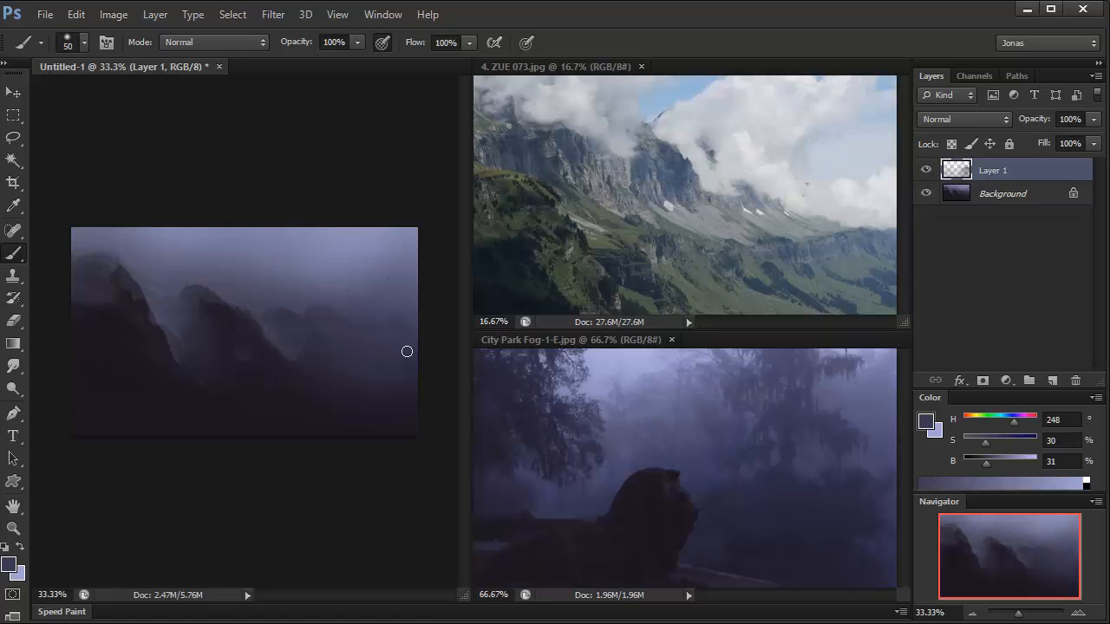
Step: Sample near-black purple from the left ridge and reinforce its dark shape with the soft brush at 70 px
left_click(122, 329, "alt")
key("bracketright")
key("bracketright")
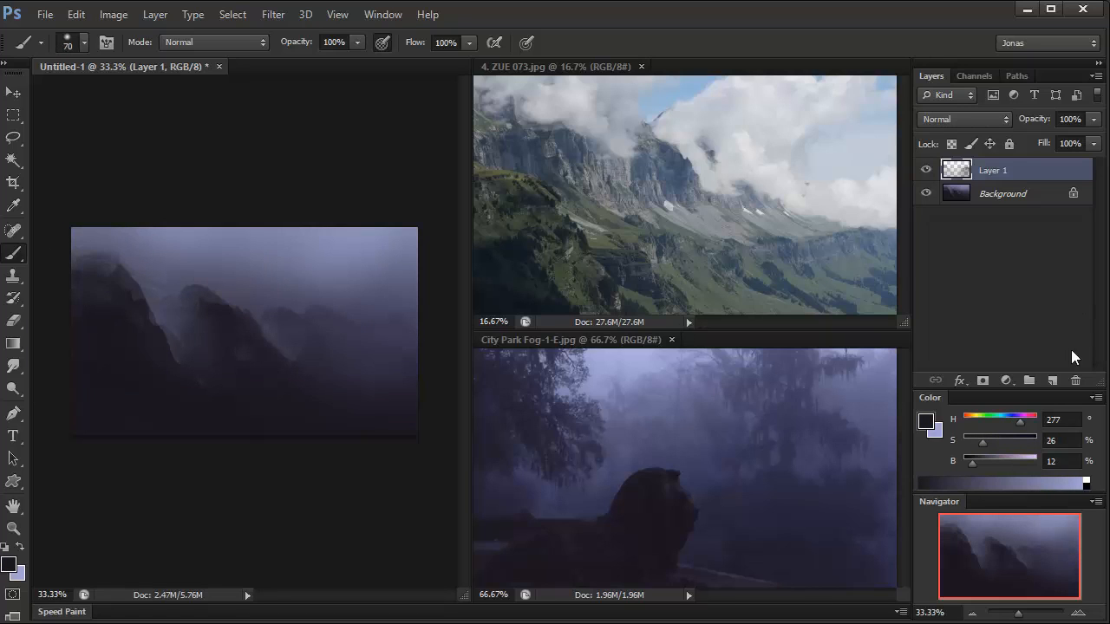
Step: Add a new layer, choose the Weird 3 brush and set the foreground colour to #120f14
left_click(1053, 381)
left_click(208, 414, "alt")
right_click(348, 386)
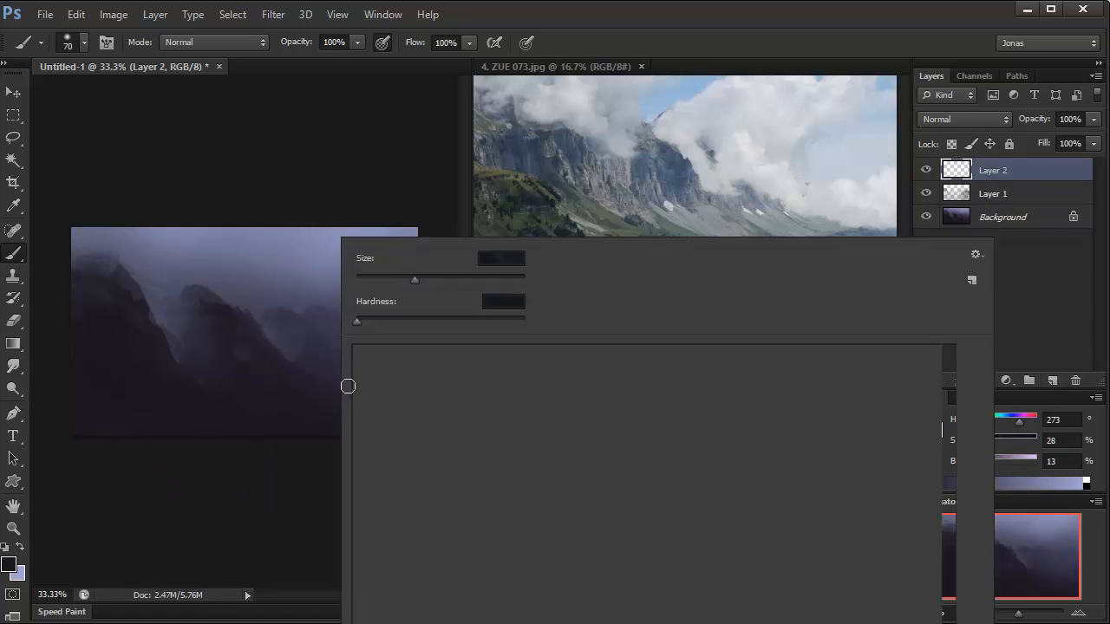
scroll(973, 491, "down", 10)
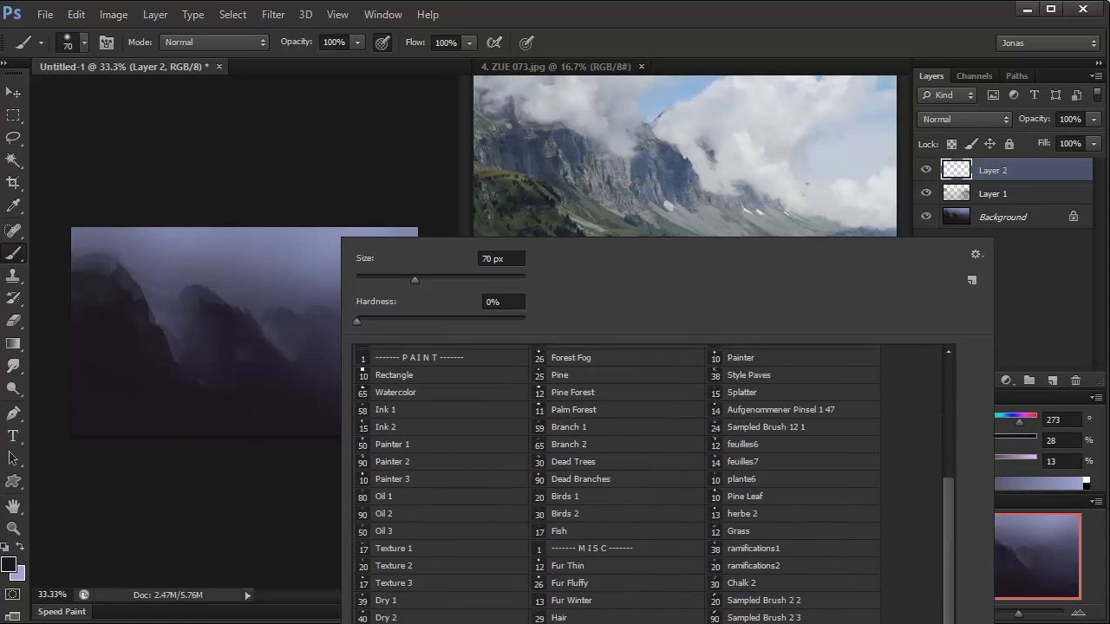
left_click(389, 613)
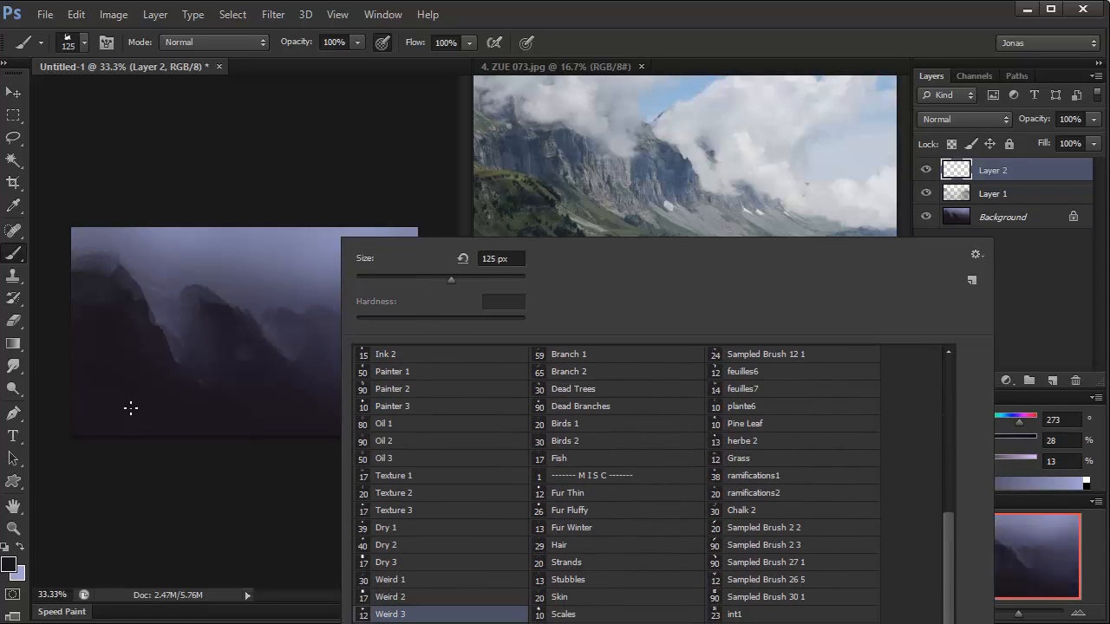
left_click(9, 565)
left_click(731, 538)
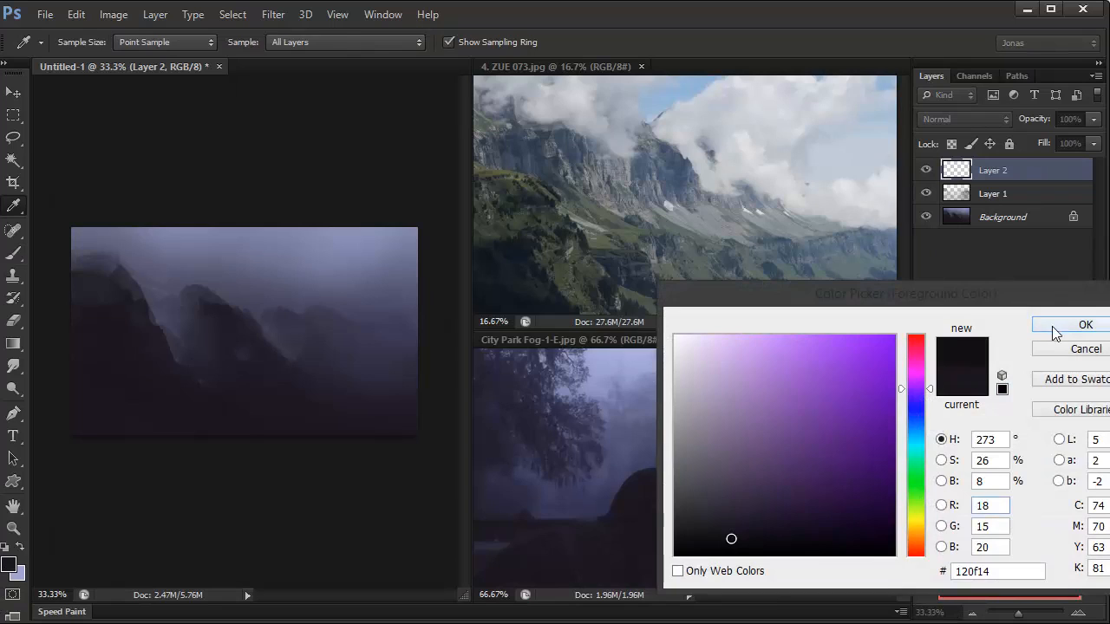
left_click(1085, 324)
Step: Paint a near-black foreground hill rising from the canvas's bottom centre towards its lower-right edge
mouse_move(329, 438)
left_mouse_down()
mouse_move(353, 438)
mouse_move(329, 446)
left_mouse_up()
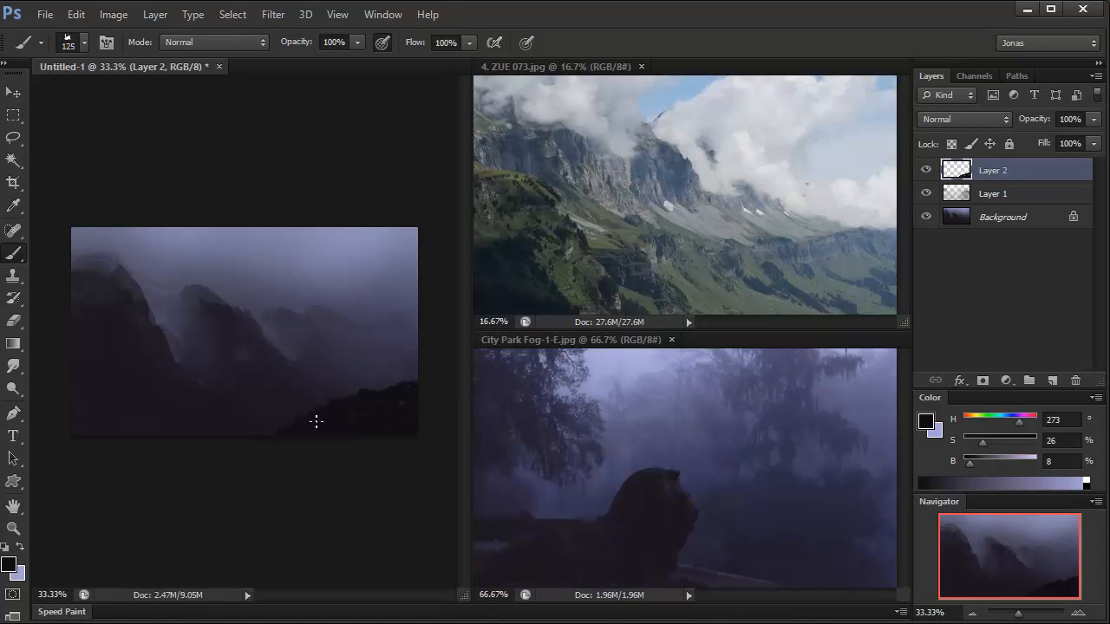
left_click_drag(204, 441, 281, 427)
key("bracketleft")
key("bracketleft")
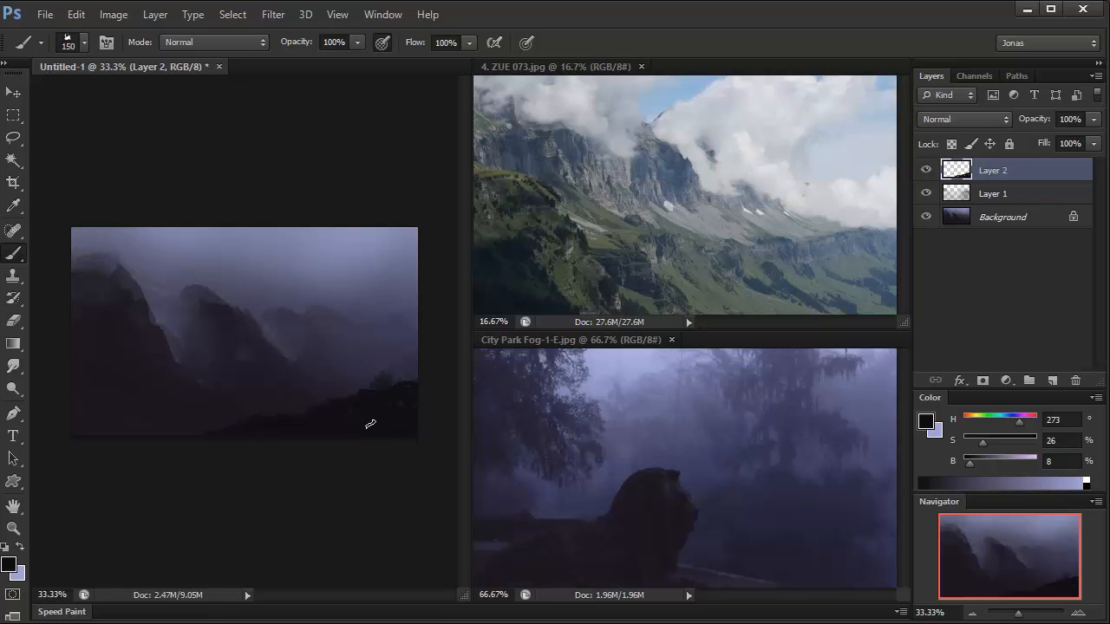
Step: Choose the Grass 2 brush and paint near-black grass along the foreground hill's crest at 125 px
right_click(367, 403)
scroll(986, 582, "down", 10)
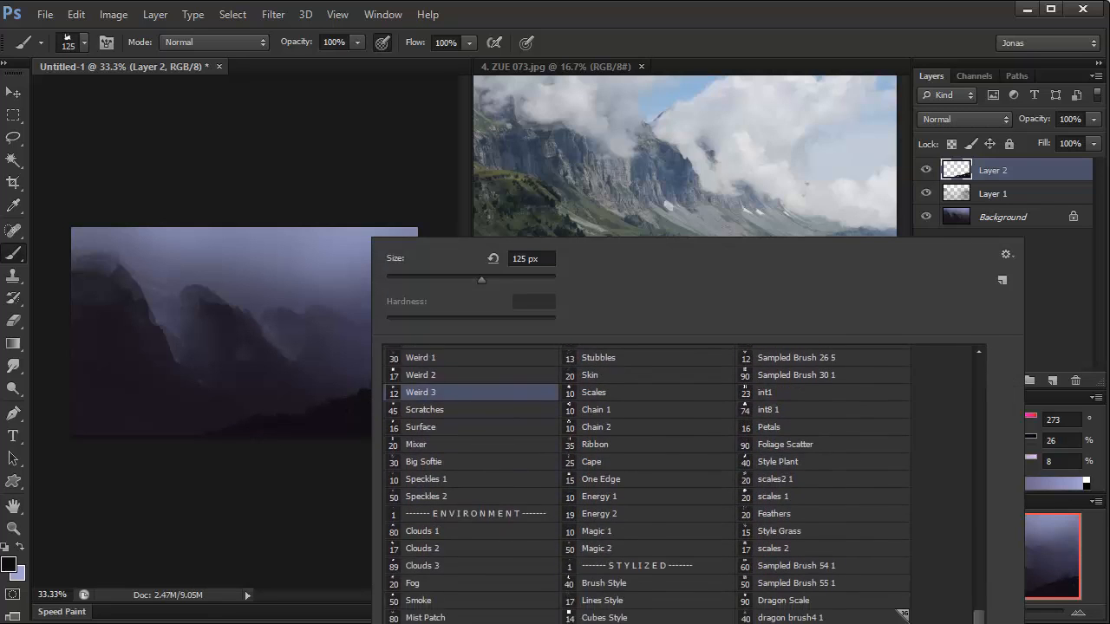
scroll(980, 503, "up", 10)
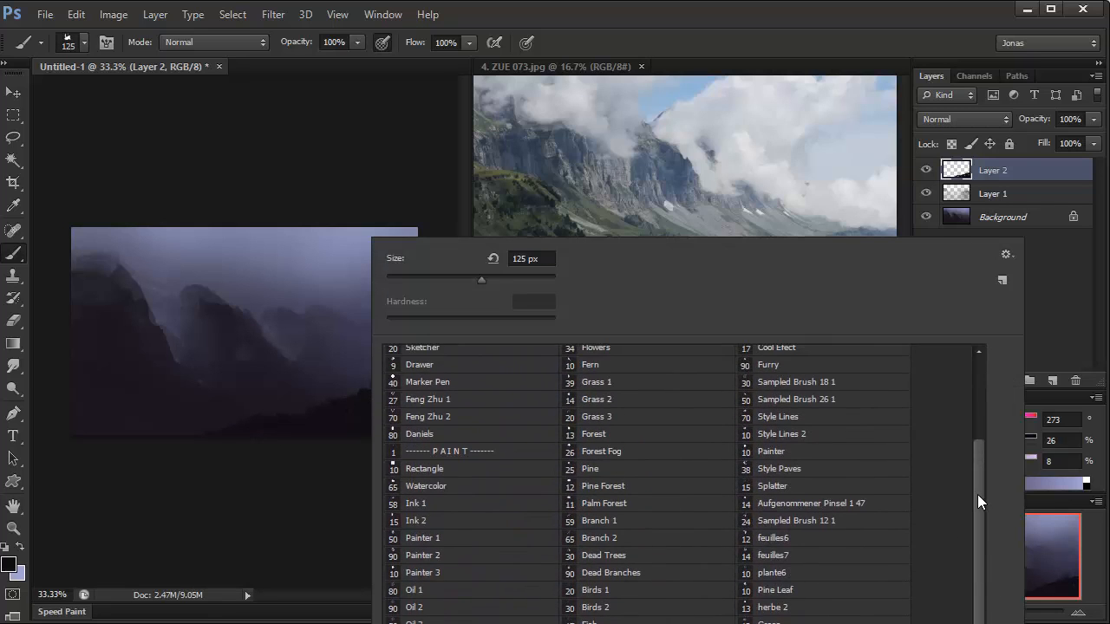
left_click(591, 563)
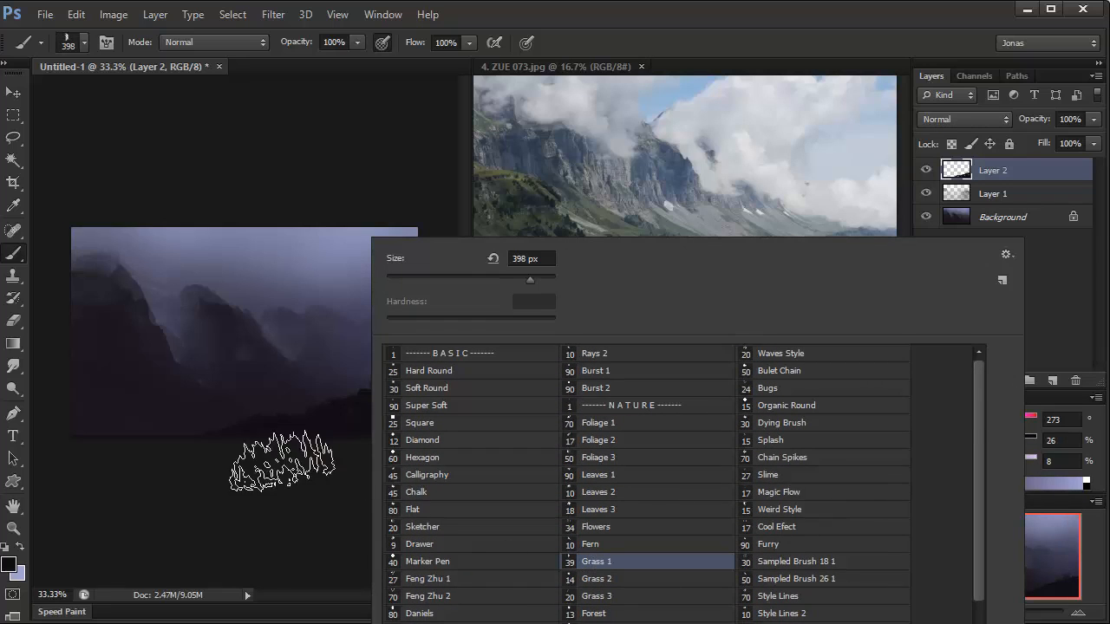
left_click(607, 578)
key("Escape")
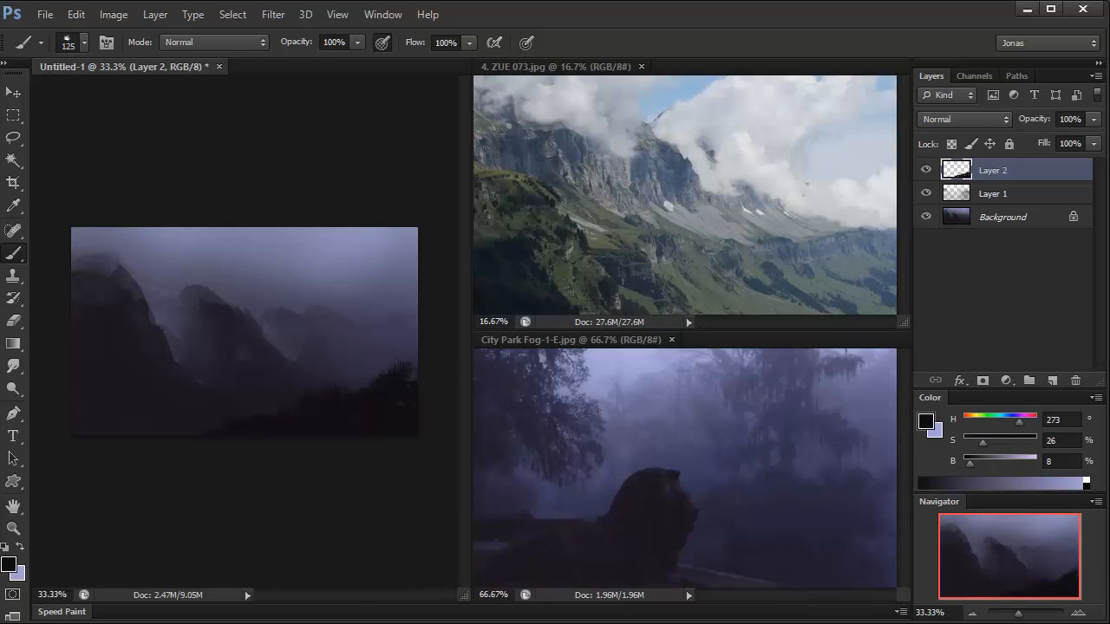
left_click_drag(417, 371, 362, 407)
left_click(698, 502)
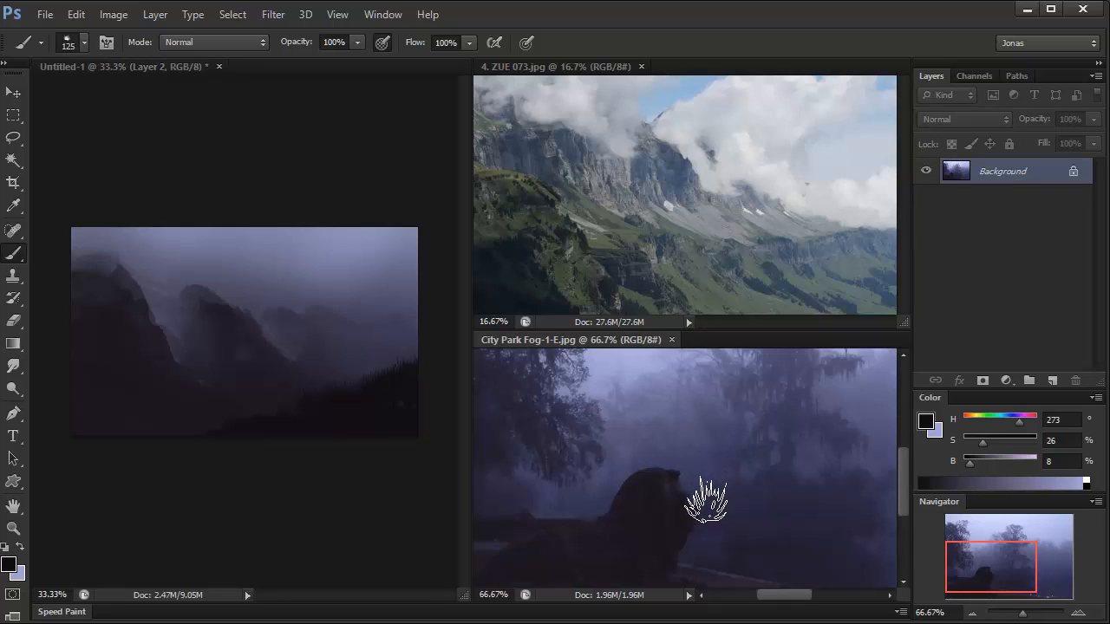